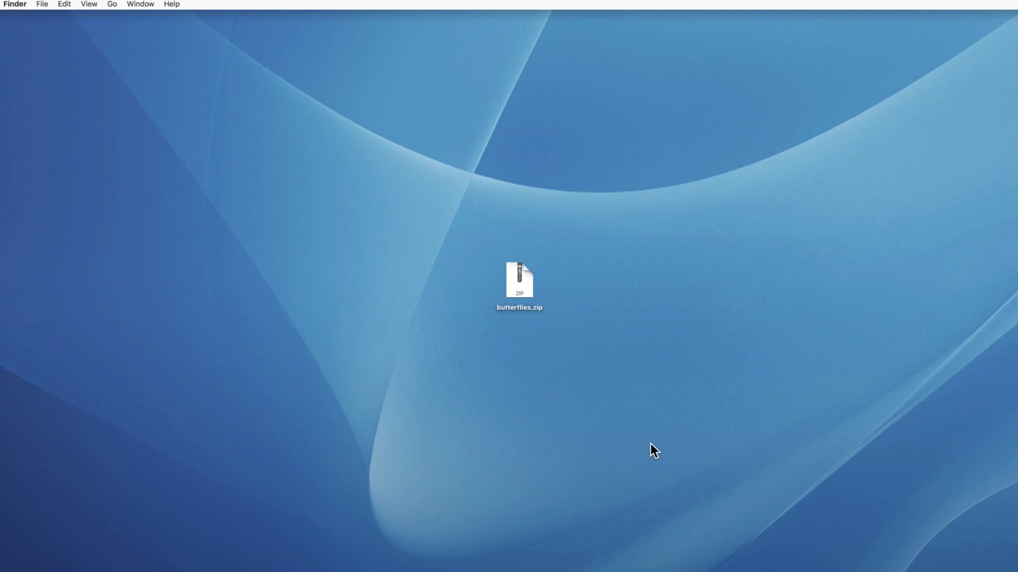
# Extract butterflies.zip and move the new butterflies folder beside the archive
pyautogui.click(522, 292)
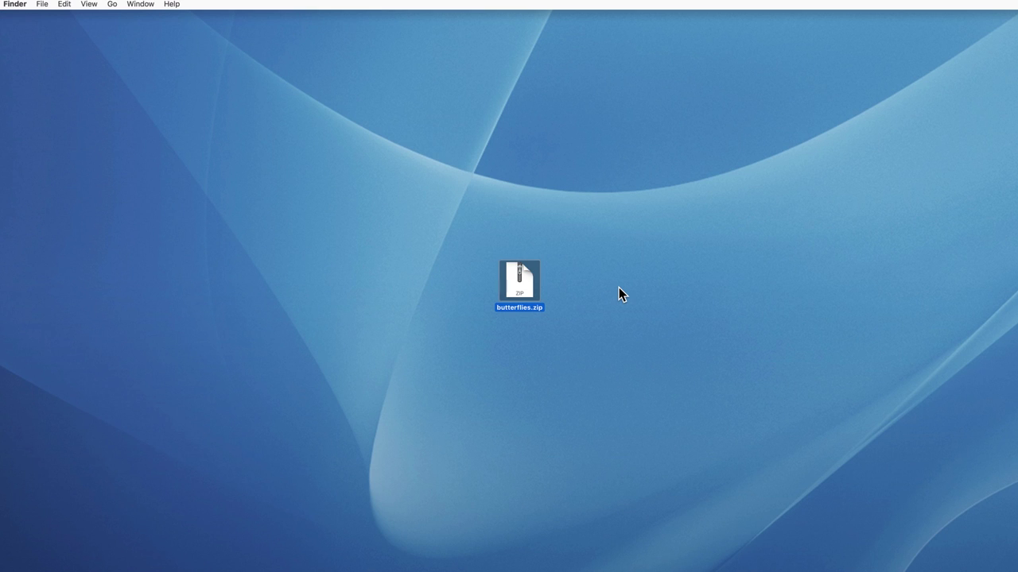
pyautogui.doubleClick(525, 286)
pyautogui.moveTo(524, 285); pyautogui.dragTo(609, 288)
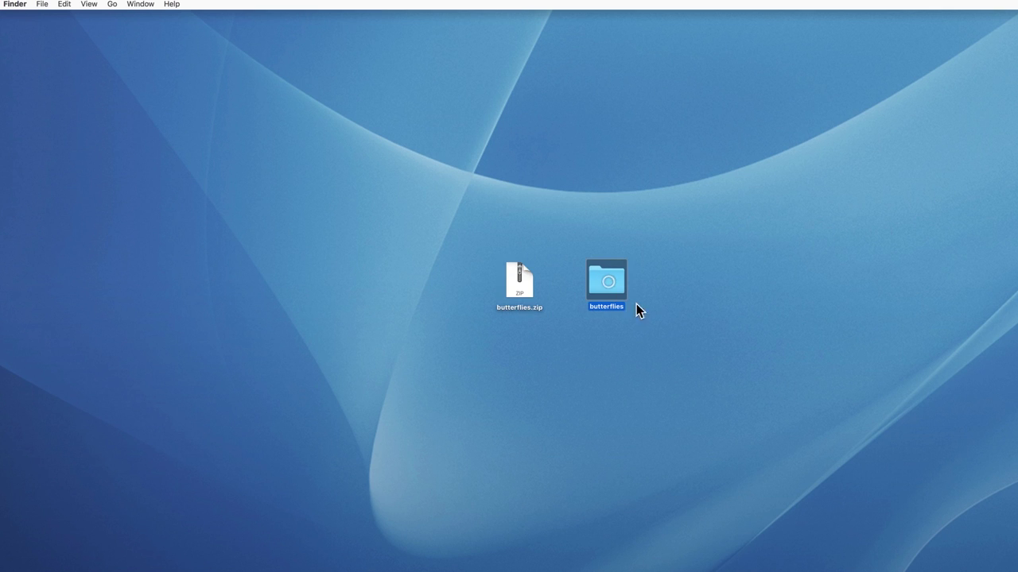
# Open Butterflies.aep from the extracted butterflies folder
pyautogui.click(526, 282)
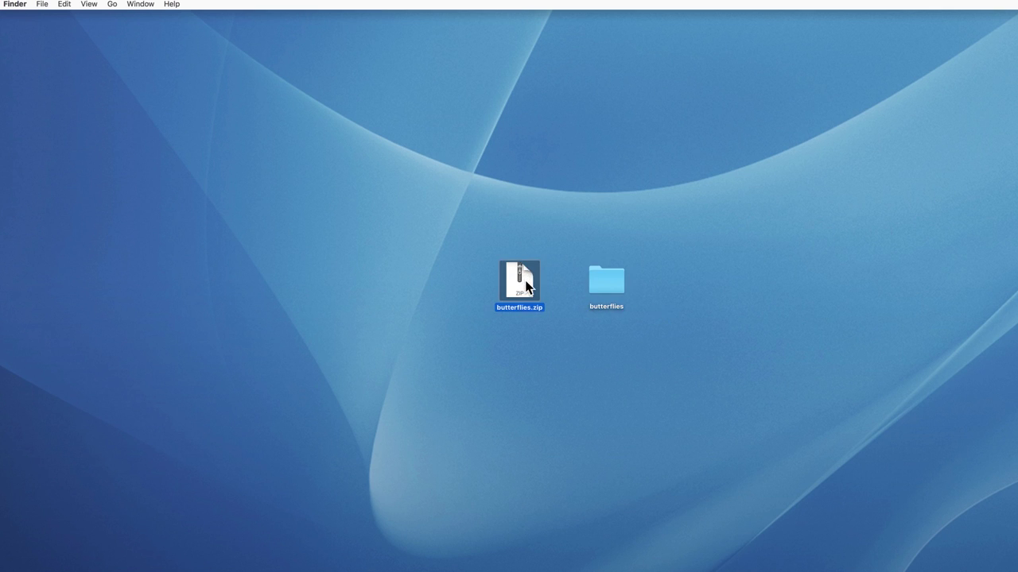
pyautogui.rightClick(526, 282)
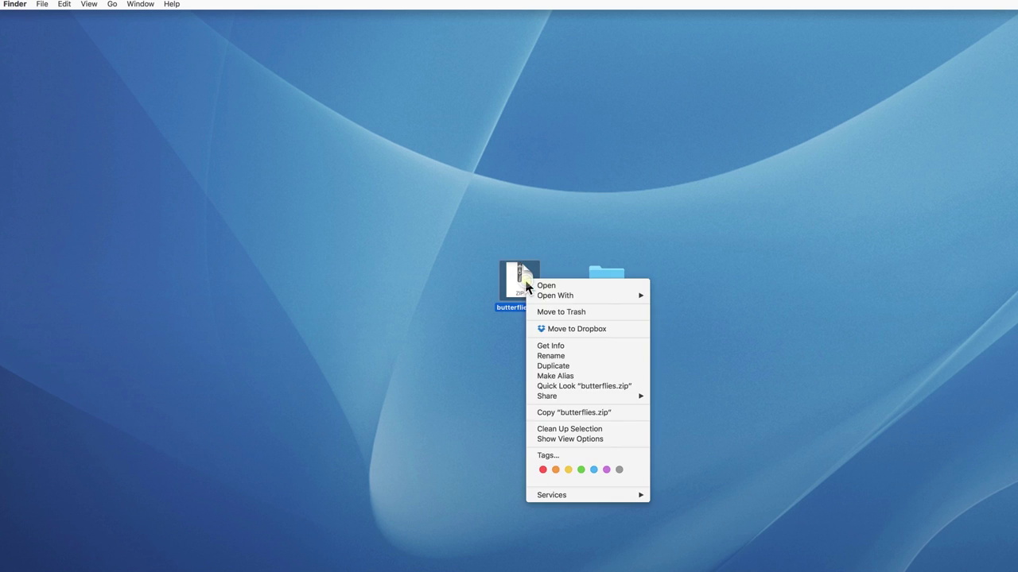
pyautogui.click(448, 309)
pyautogui.doubleClick(601, 283)
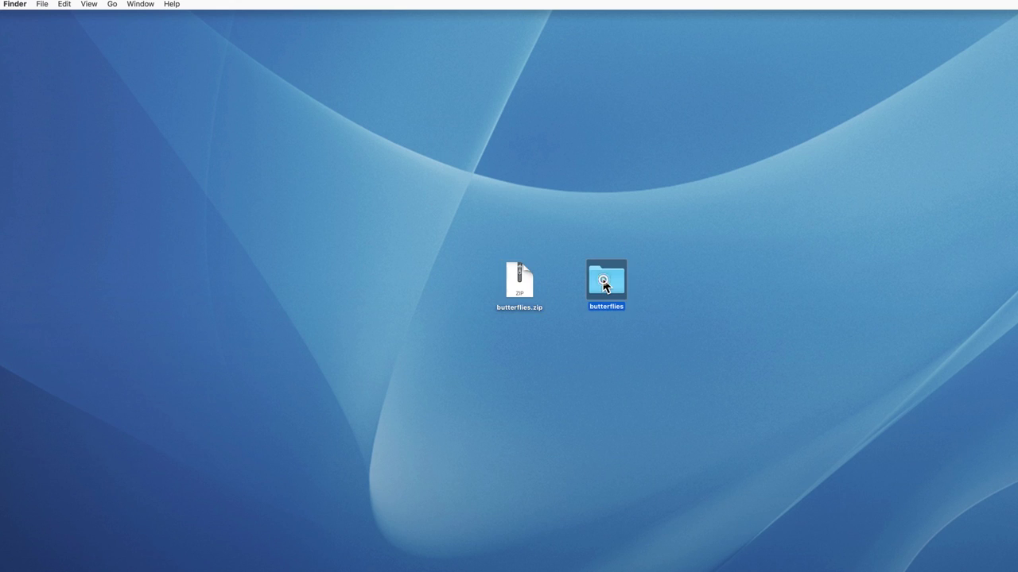
pyautogui.doubleClick(827, 226)
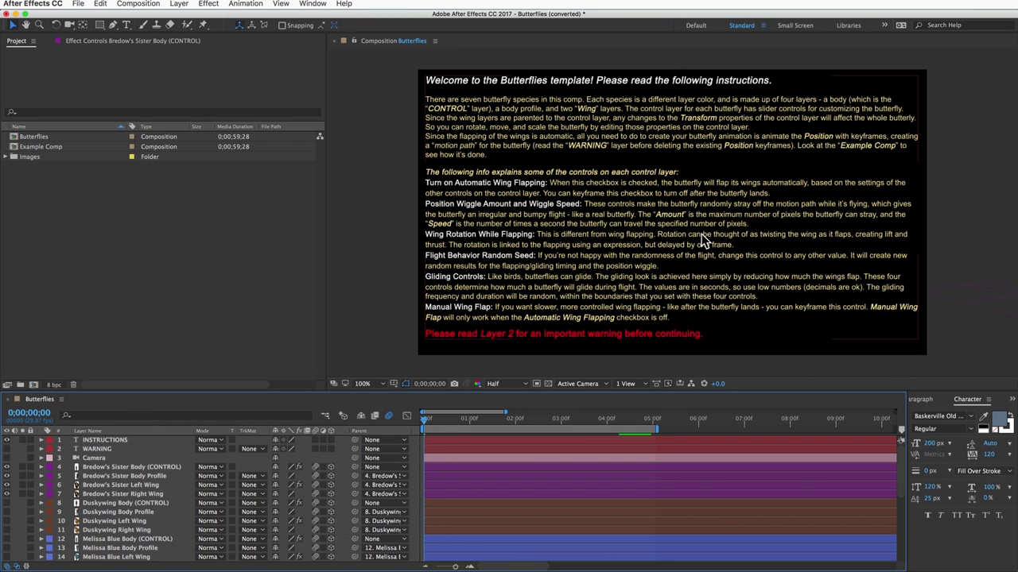
# Hide the INSTRUCTIONS layer and browse the Butterflies comp's layer list
pyautogui.click(6, 440)
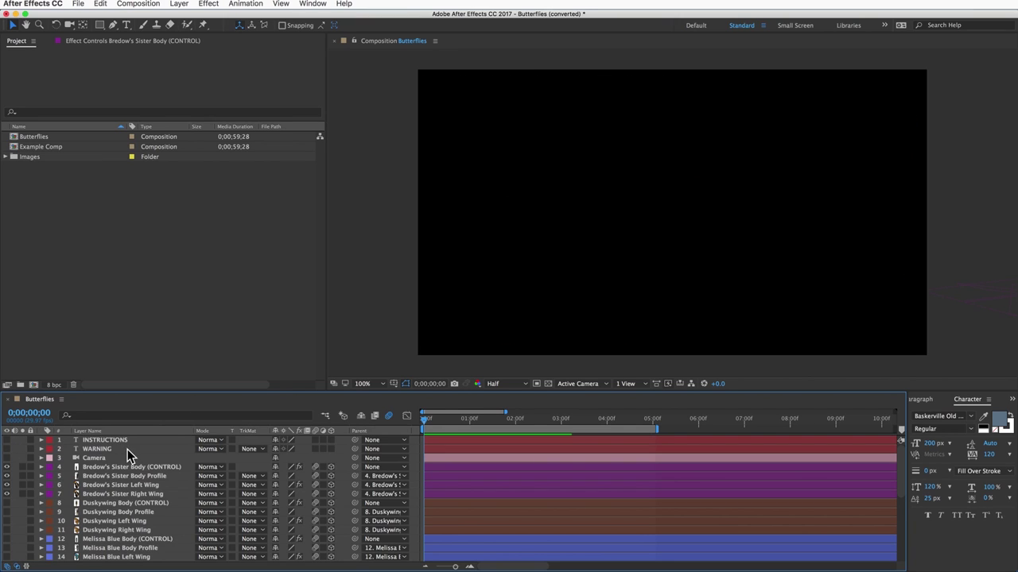
pyautogui.click(33, 137)
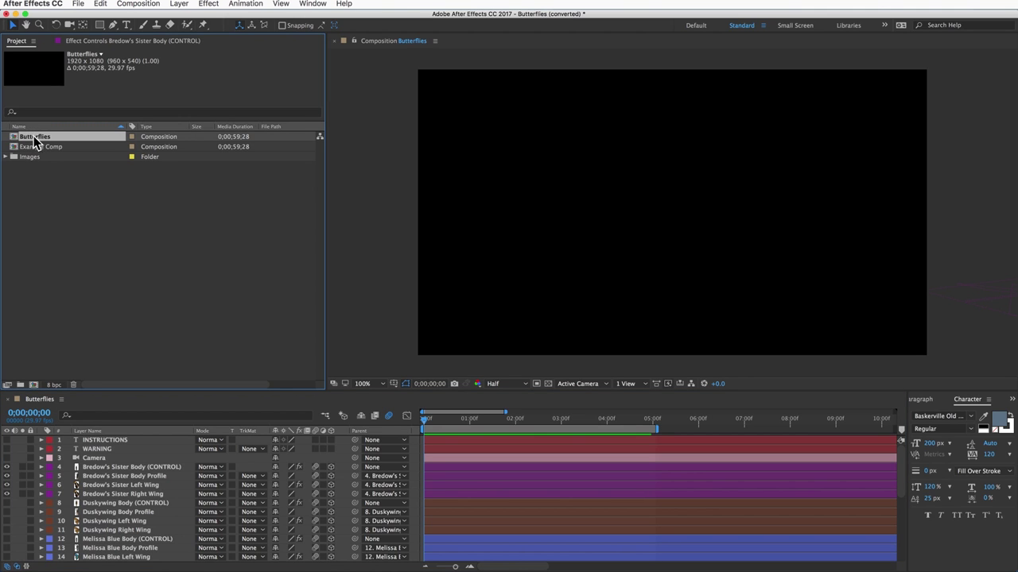
pyautogui.scroll(-2, 128, 496)
pyautogui.scroll(-3, 127, 495)
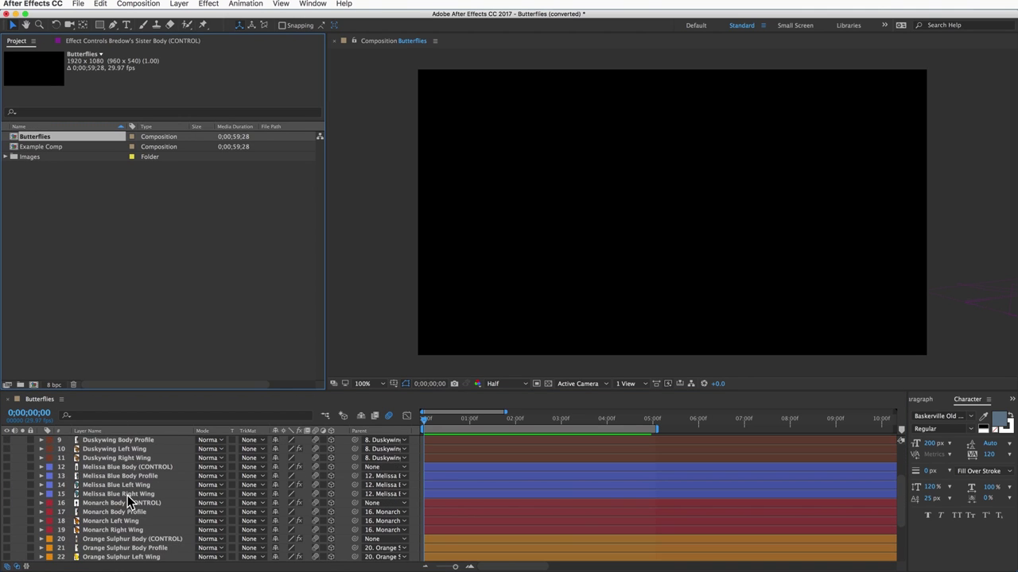
pyautogui.scroll(-3, 127, 495)
pyautogui.scroll(-3, 127, 496)
pyautogui.scroll(-1, 525, 509)
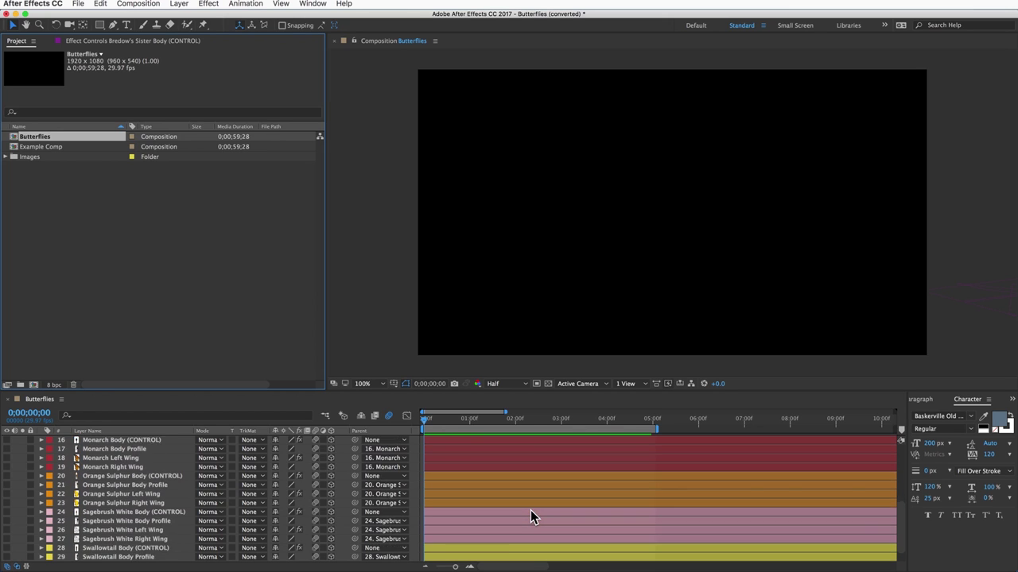
pyautogui.scroll(-1, 530, 511)
pyautogui.scroll(3, 489, 477)
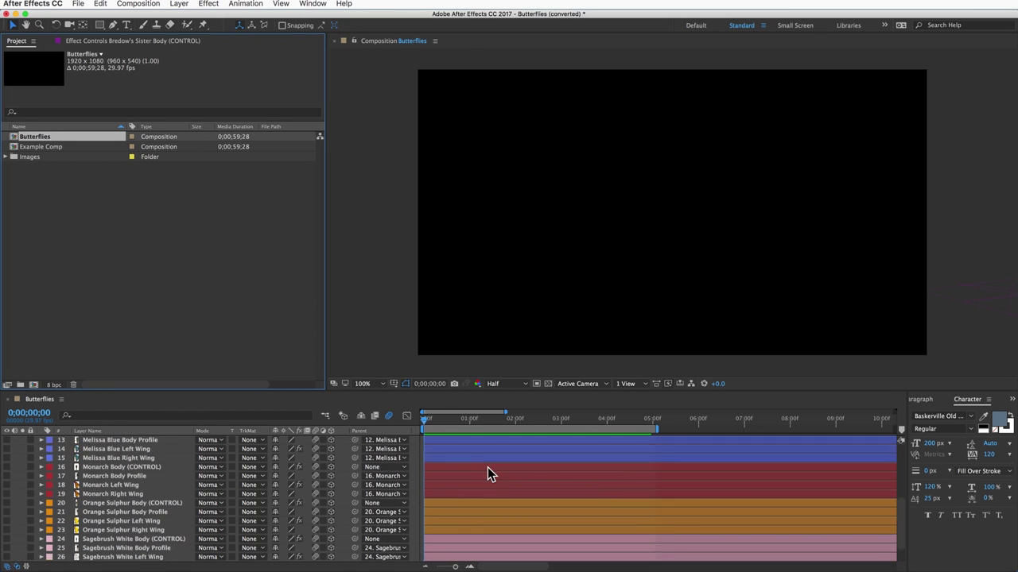
pyautogui.scroll(5, 489, 474)
# Select the four Bredow's Sister layers (4–7) and preview the animation
pyautogui.click(488, 469)
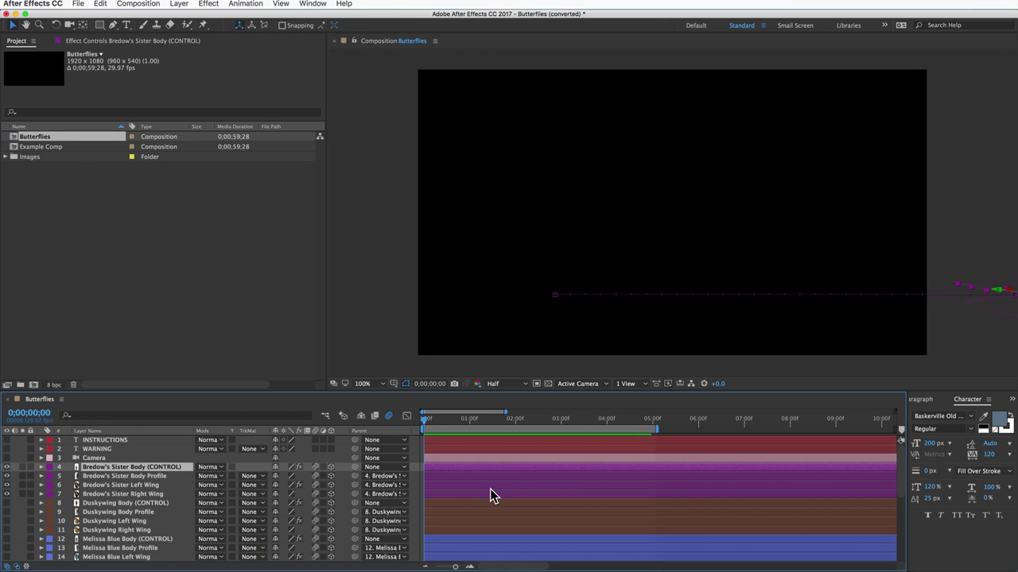
pyautogui.keyDown('shift'); pyautogui.click(490, 494); pyautogui.keyUp('shift')
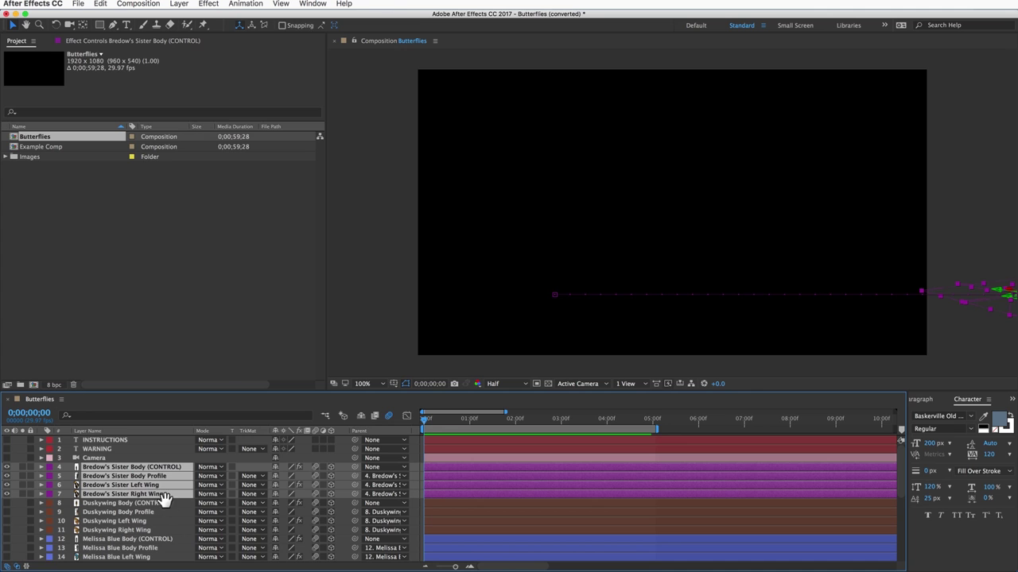
pyautogui.press('space')
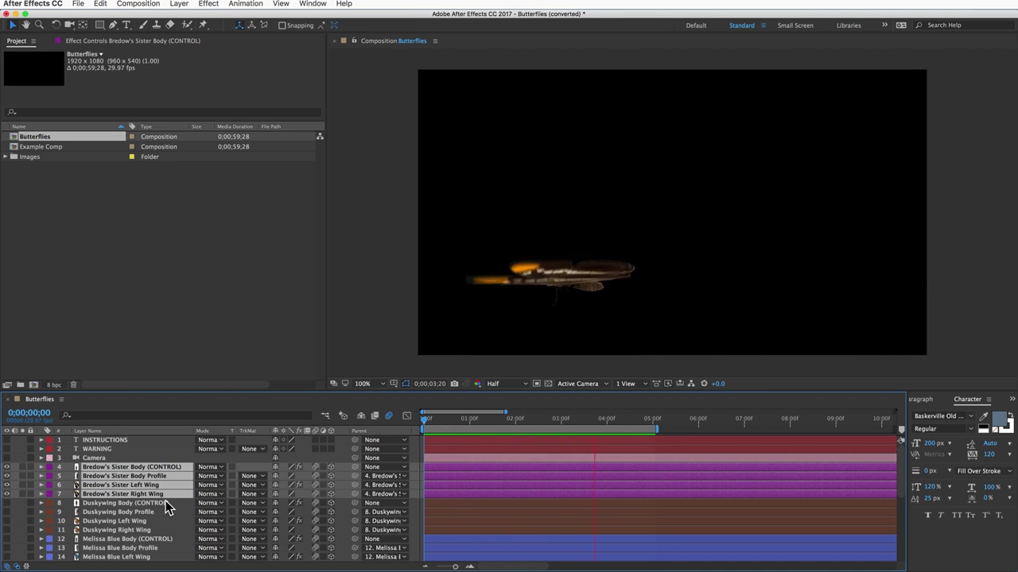
# Select Bredow's Sister Body (CONTROL), reveal its Position, and undo a trial move
pyautogui.press('space')
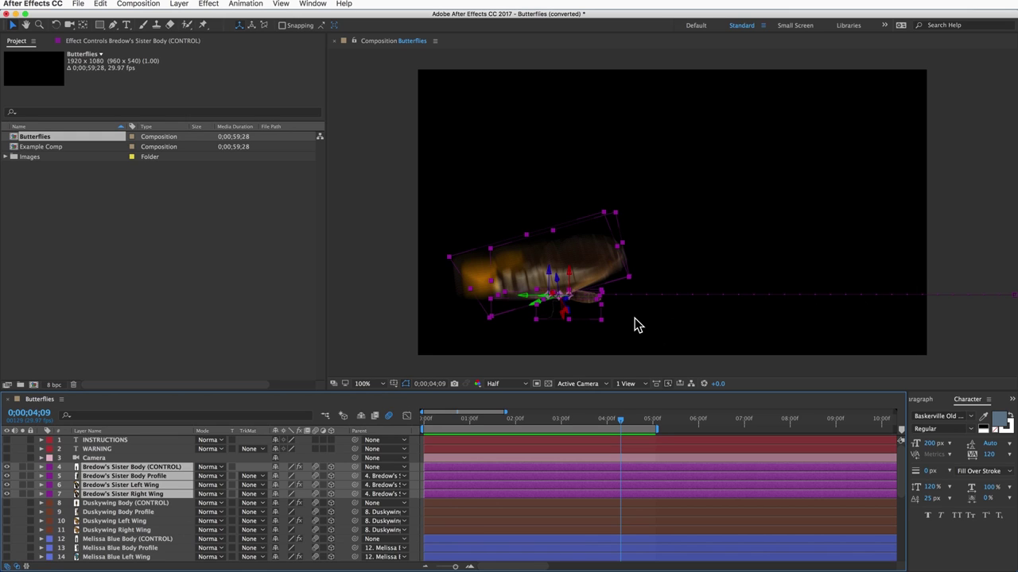
pyautogui.click(165, 468)
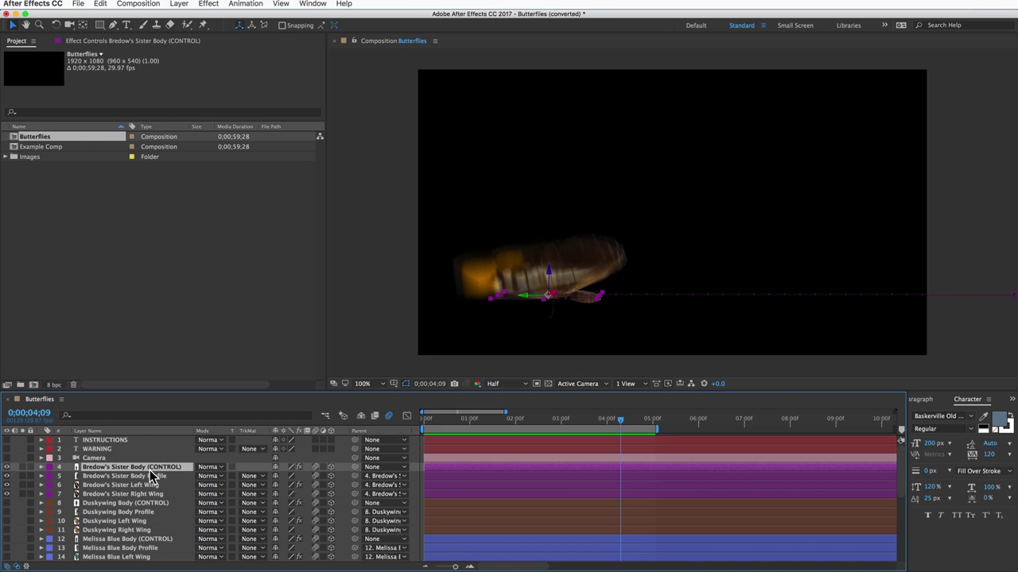
pyautogui.press('p')
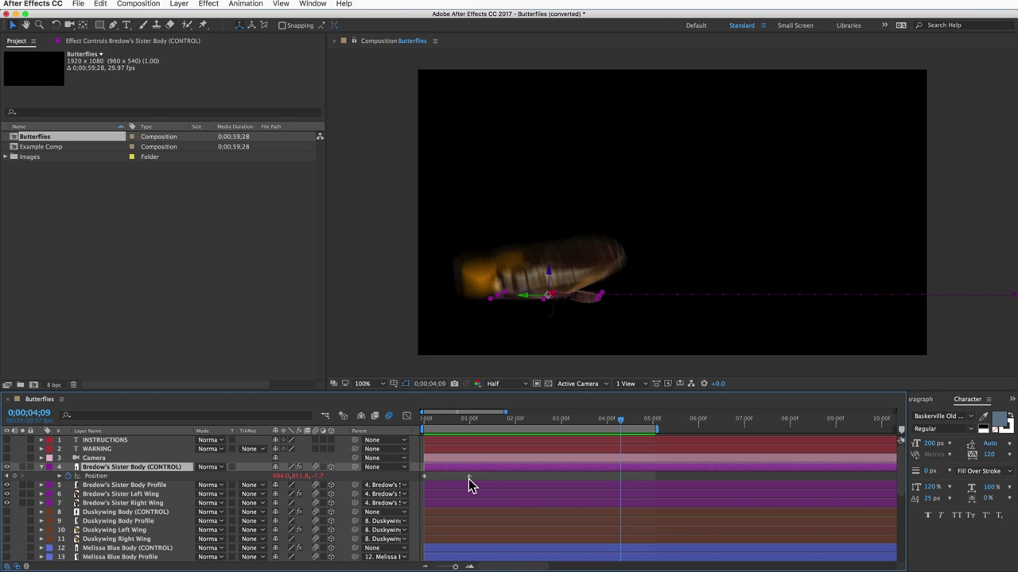
pyautogui.moveTo(469, 476)
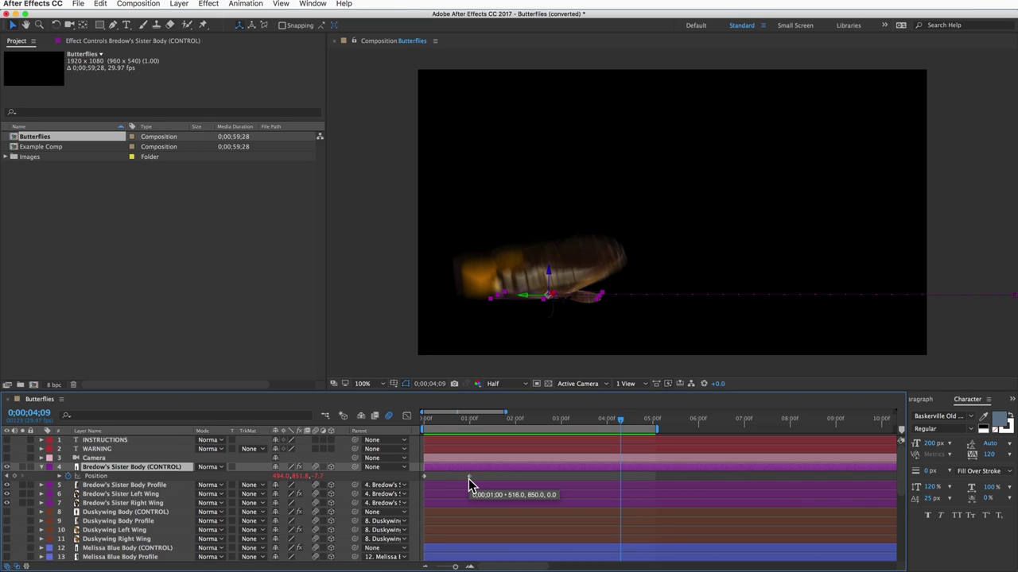
pyautogui.click(1003, 314)
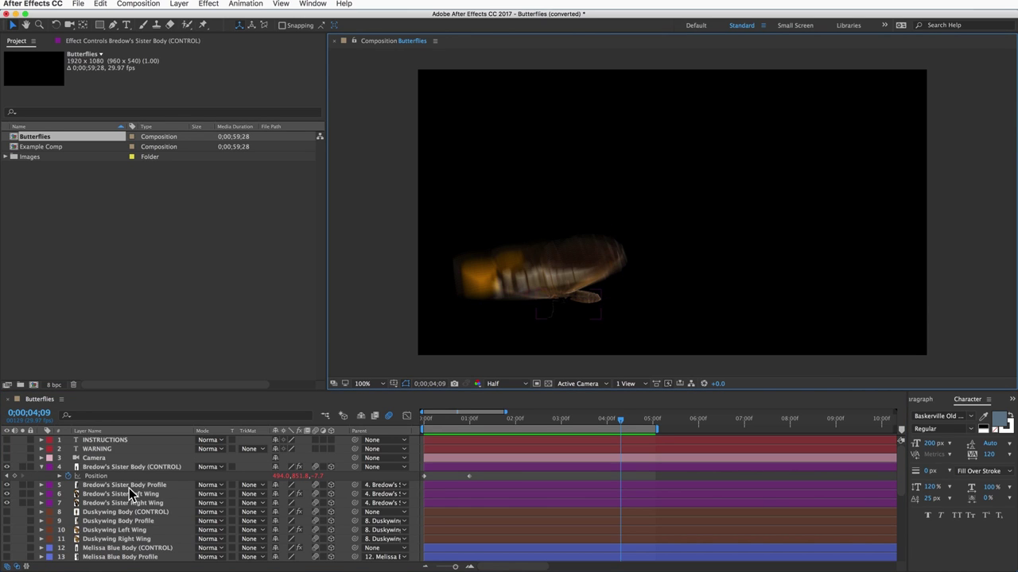
pyautogui.click(138, 469)
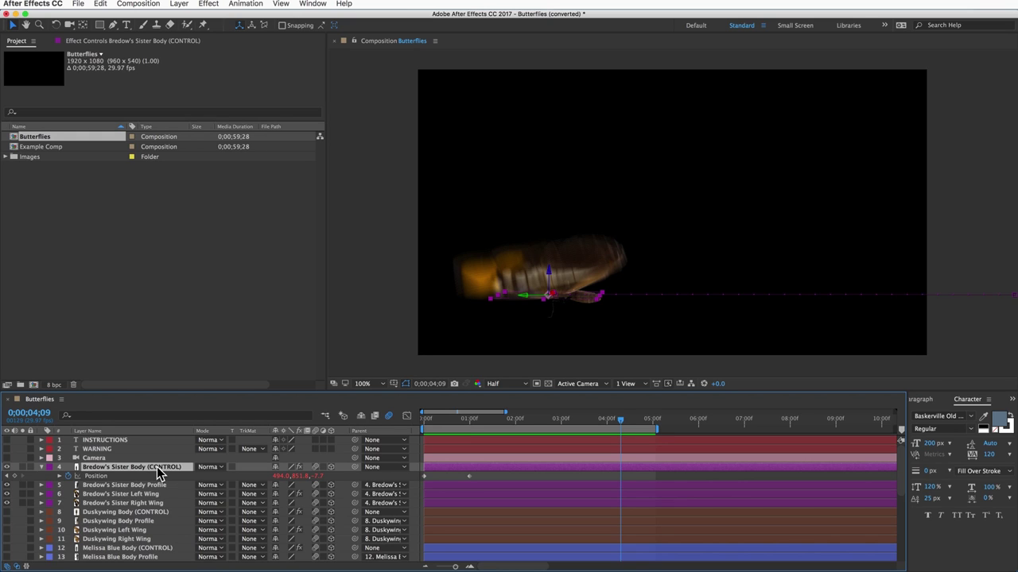
pyautogui.moveTo(512, 302)
pyautogui.mouseDown()
pyautogui.moveTo(643, 223)
pyautogui.moveTo(734, 216)
pyautogui.mouseUp()
pyautogui.hotkey('ctrl', 'z')
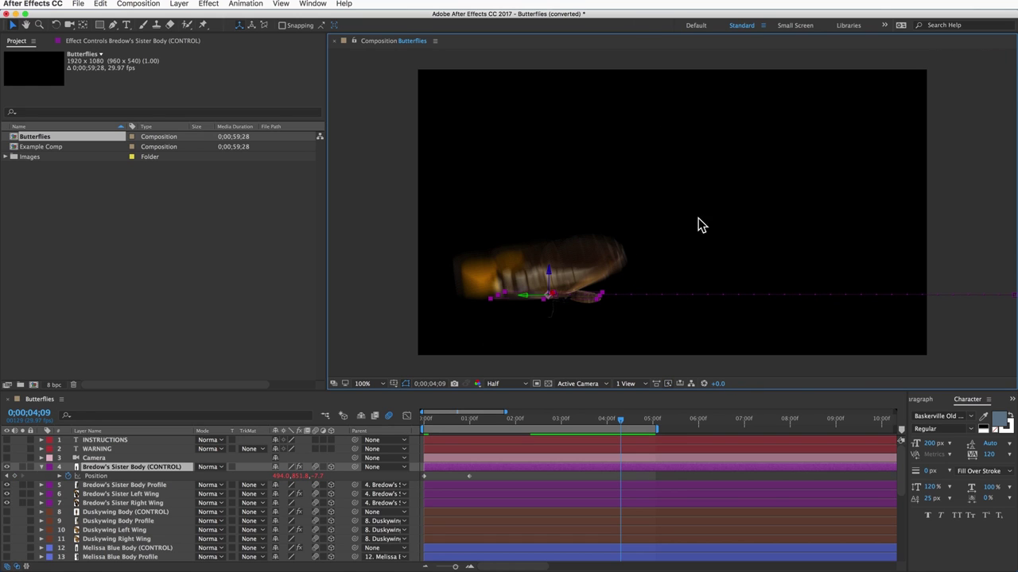
# Set the Bredow's Sister Body layer's Scale to 50%
pyautogui.press('s')
pyautogui.moveTo(291, 476); pyautogui.dragTo(322, 476)
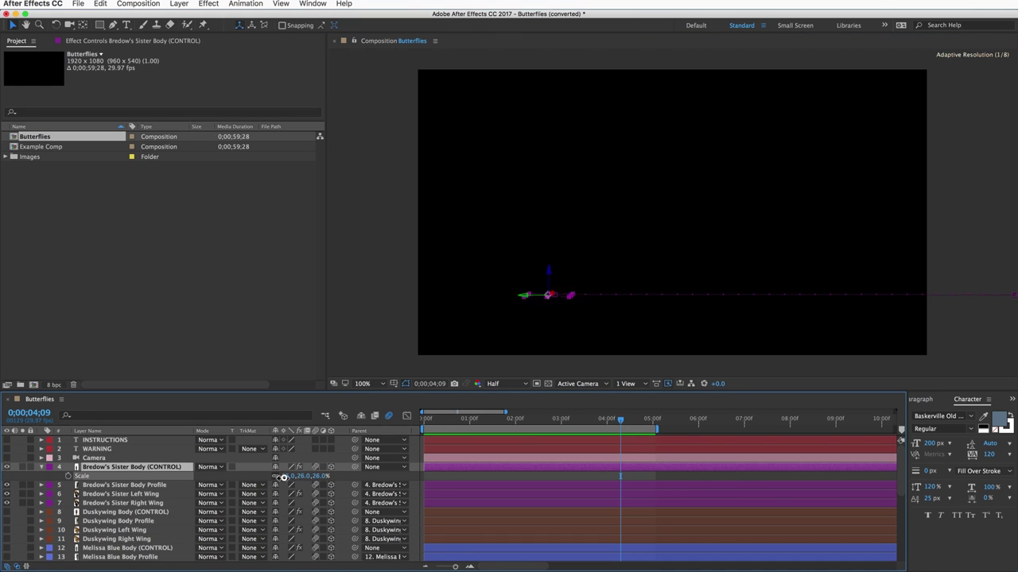
pyautogui.click(323, 476)
pyautogui.write('50')
pyautogui.press('Return')
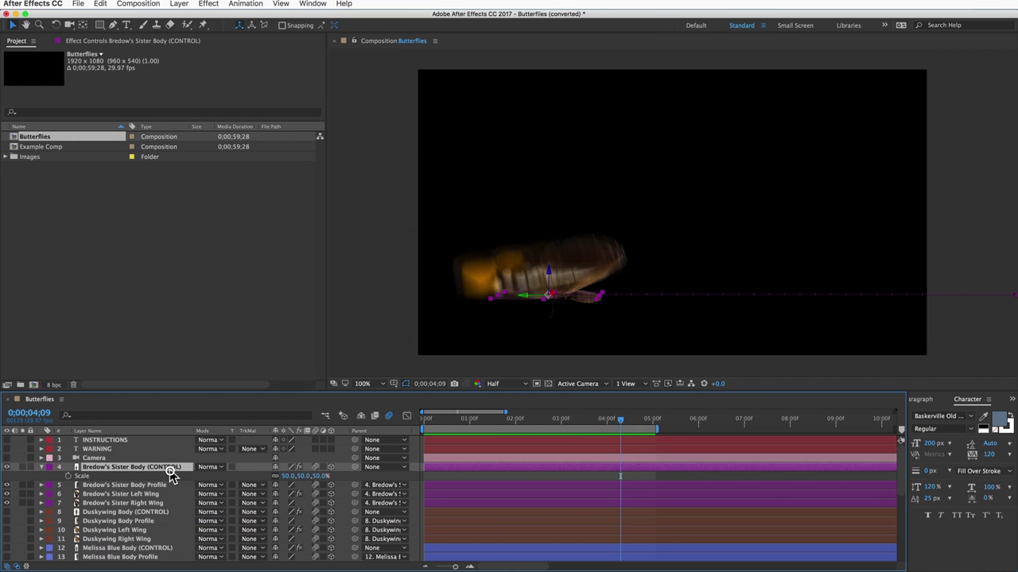
pyautogui.click(95, 42)
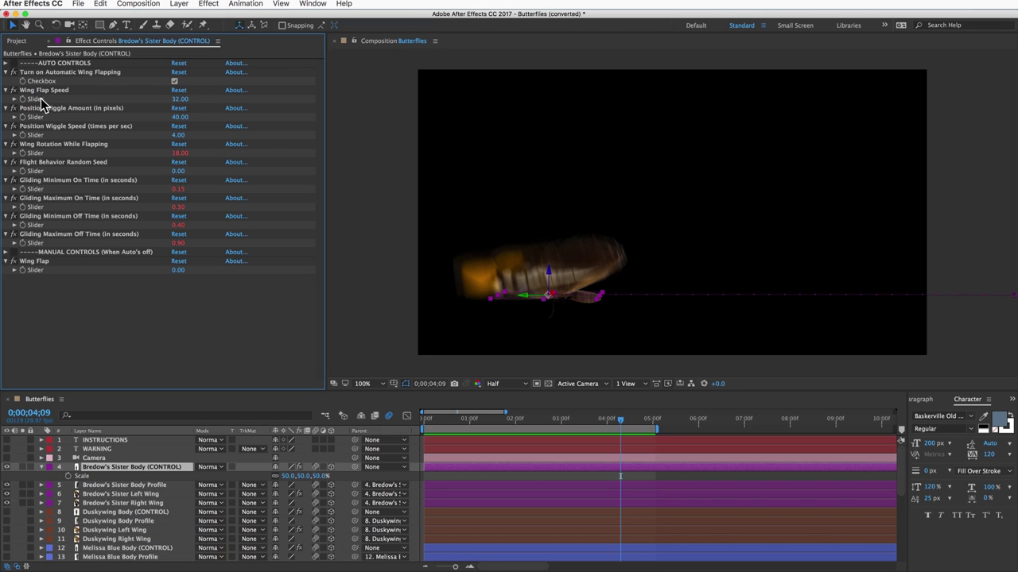
pyautogui.click(16, 41)
pyautogui.click(41, 147)
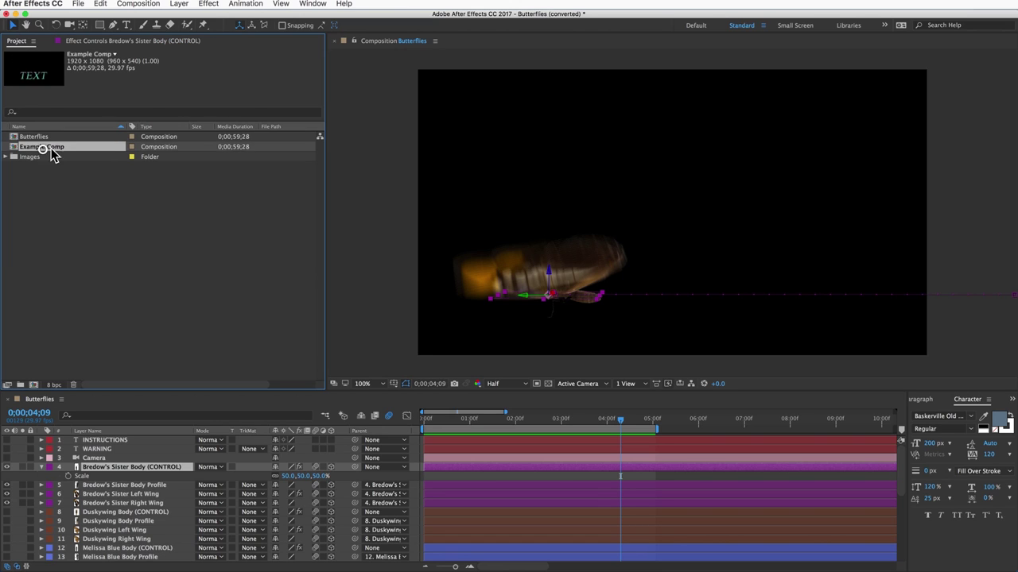
pyautogui.doubleClick(39, 148)
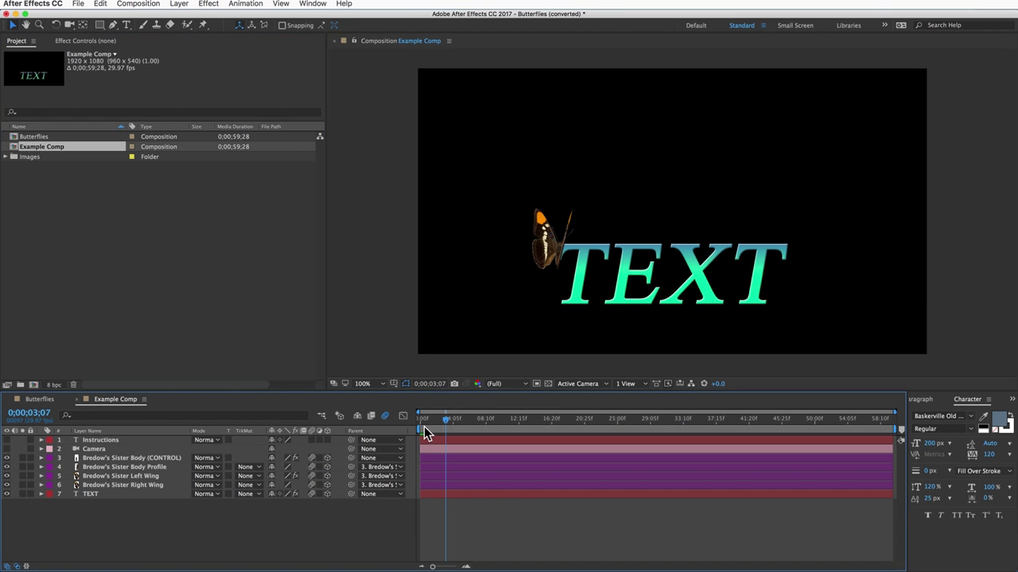
pyautogui.click(422, 425)
pyautogui.press('space')
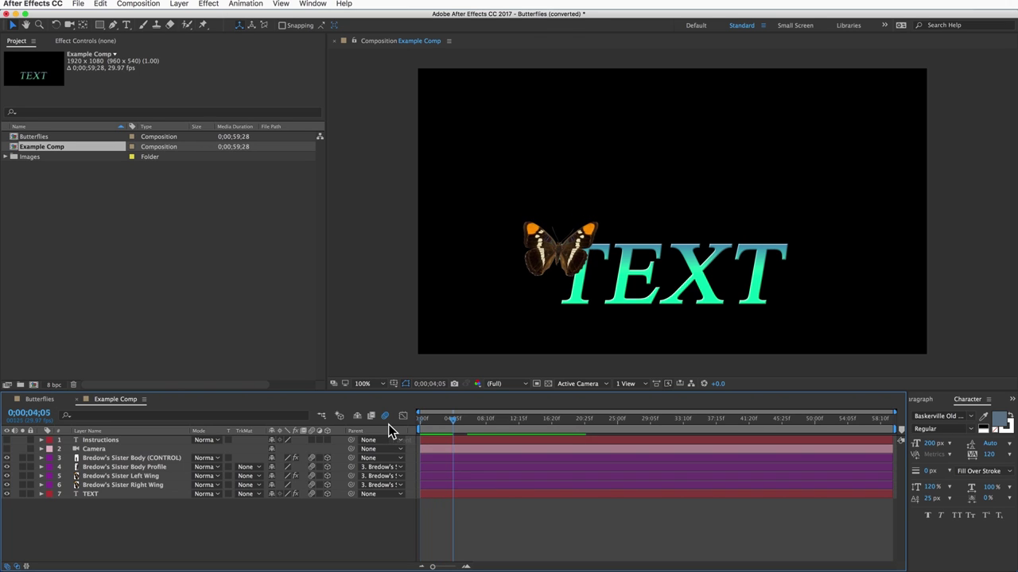
pyautogui.click(77, 399)
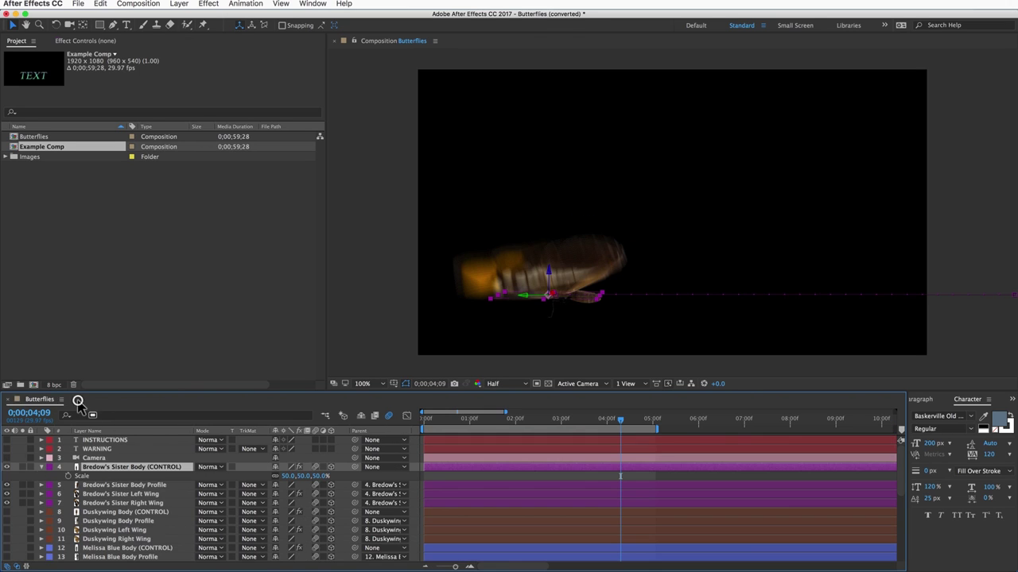
# Select the four Monarch layers plus the Camera layer and copy them
pyautogui.click(41, 468)
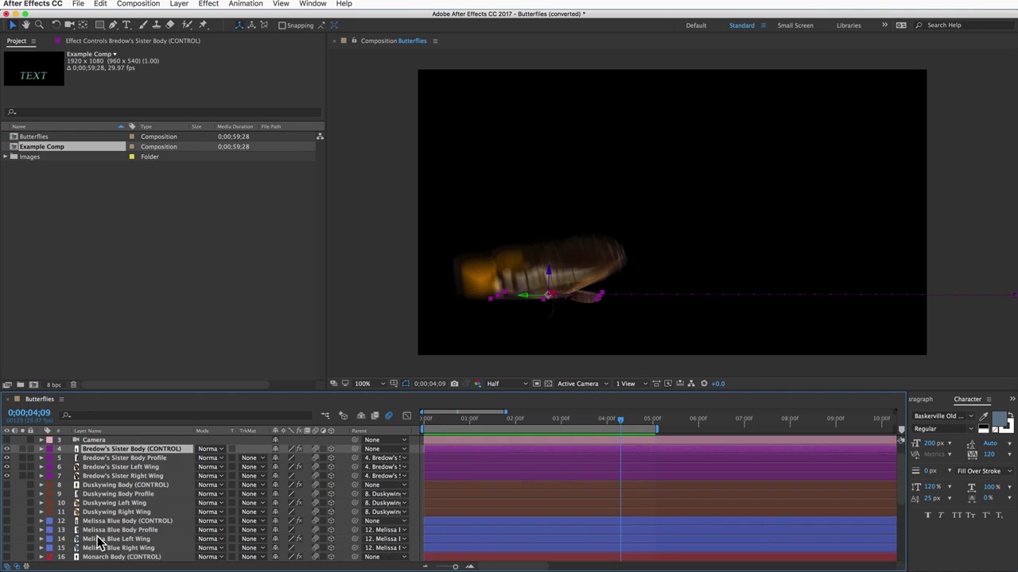
pyautogui.scroll(-5, 110, 509)
pyautogui.click(125, 459)
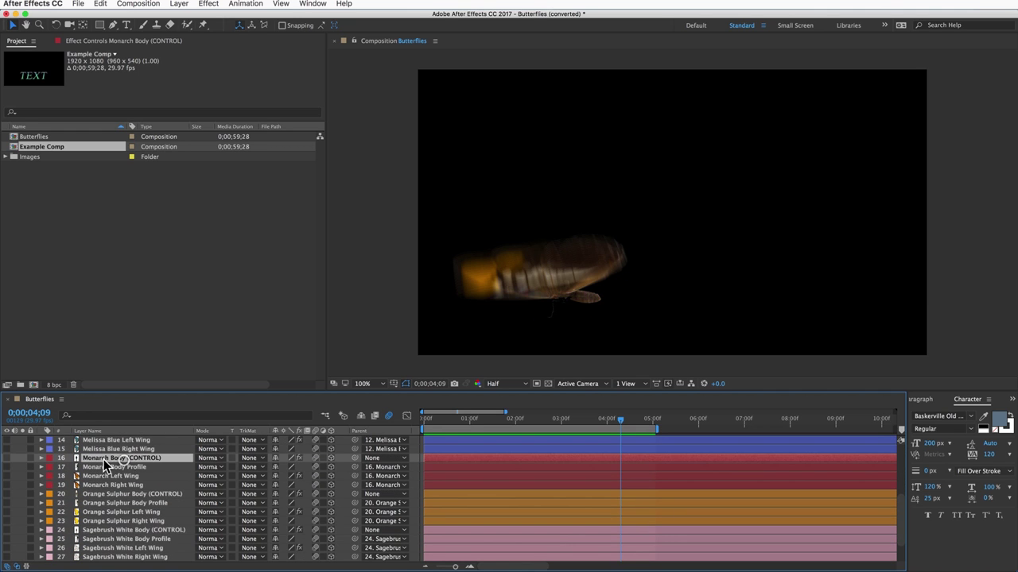
pyautogui.keyDown('shift'); pyautogui.click(113, 485); pyautogui.keyUp('shift')
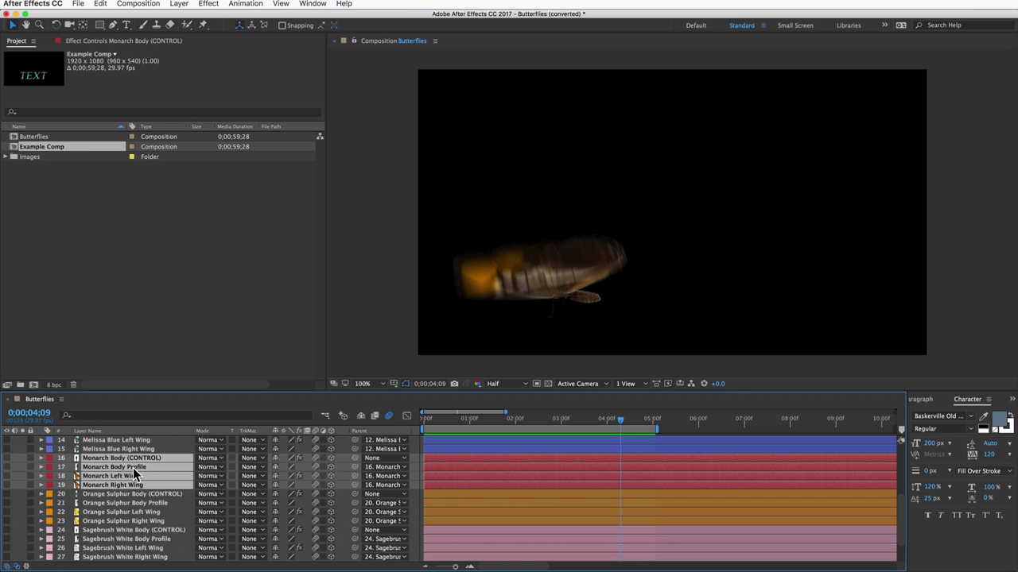
pyautogui.scroll(3, 132, 468)
pyautogui.scroll(2, 133, 468)
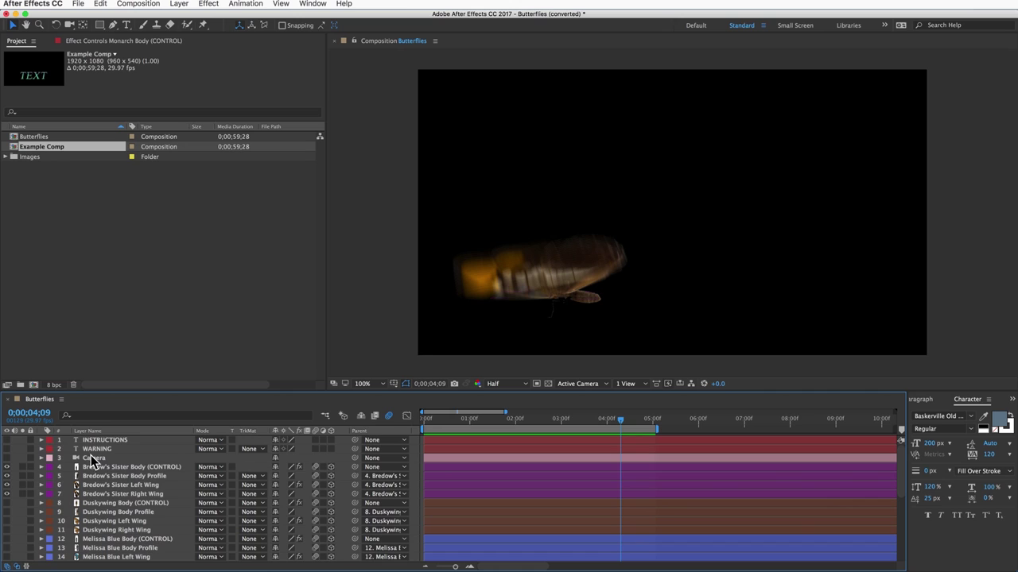
pyautogui.click(94, 459)
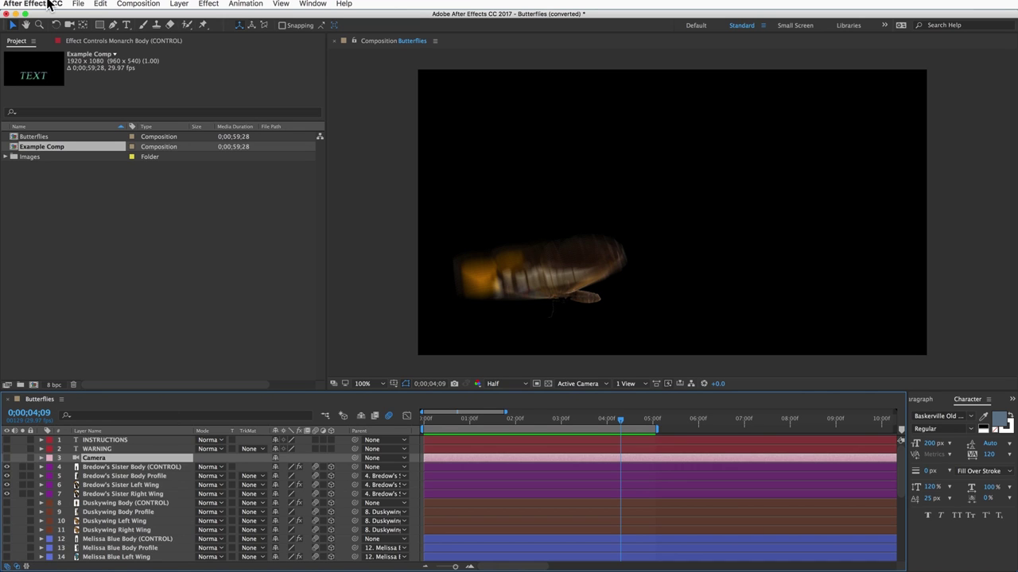
pyautogui.click(101, 4)
pyautogui.click(114, 63)
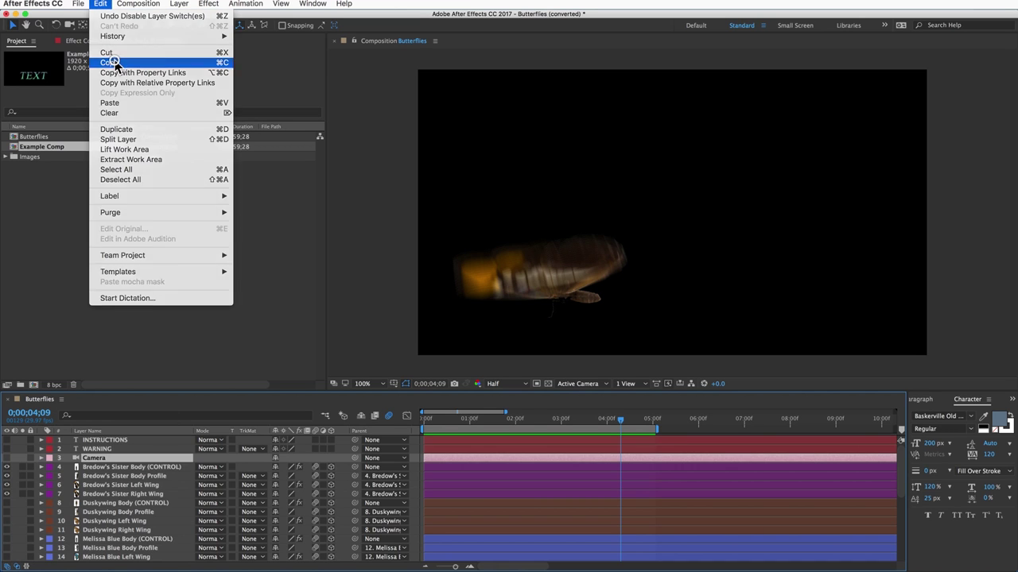
pyautogui.click(137, 5)
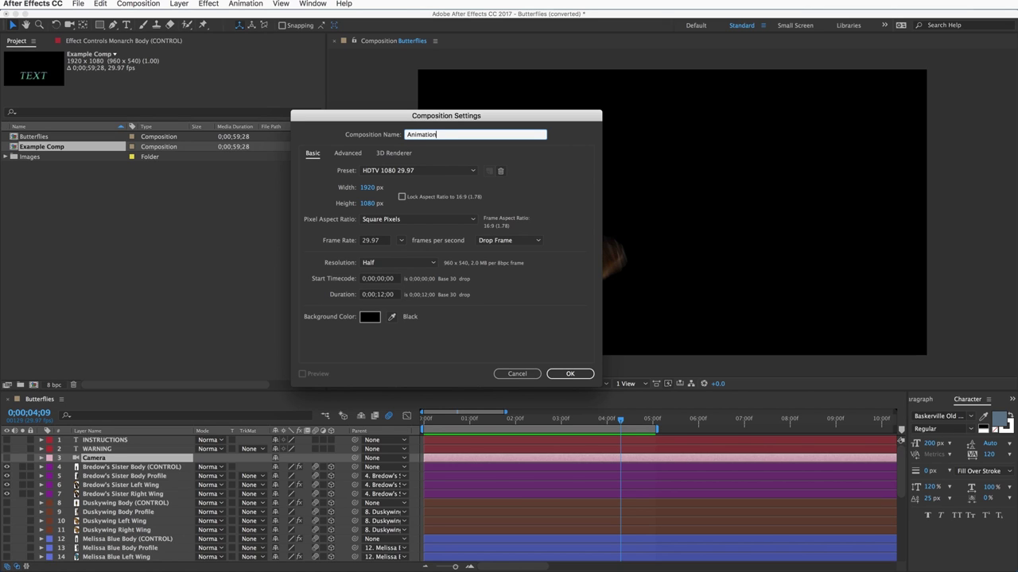
# Create the 12-second Animation composition and paste the copied layers into it
pyautogui.click(565, 373)
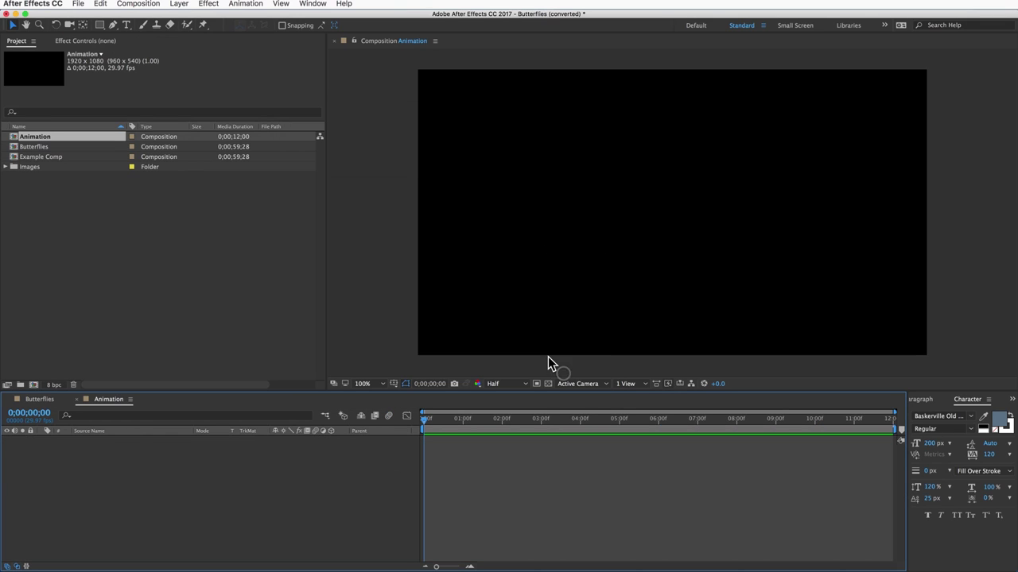
pyautogui.click(100, 4)
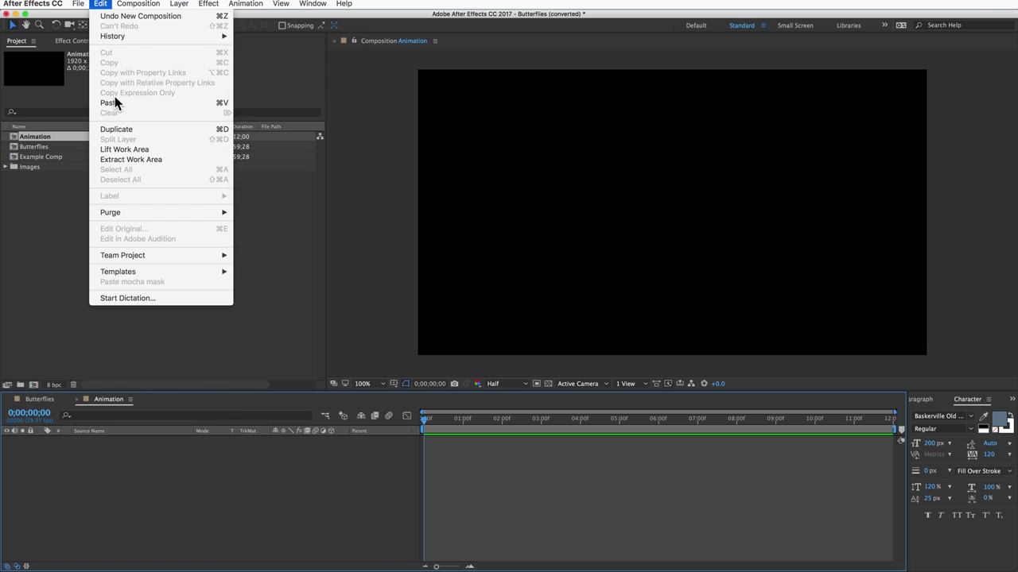
pyautogui.click(115, 103)
# Move the Camera layer to the top and make all five layers visible
pyautogui.click(65, 511)
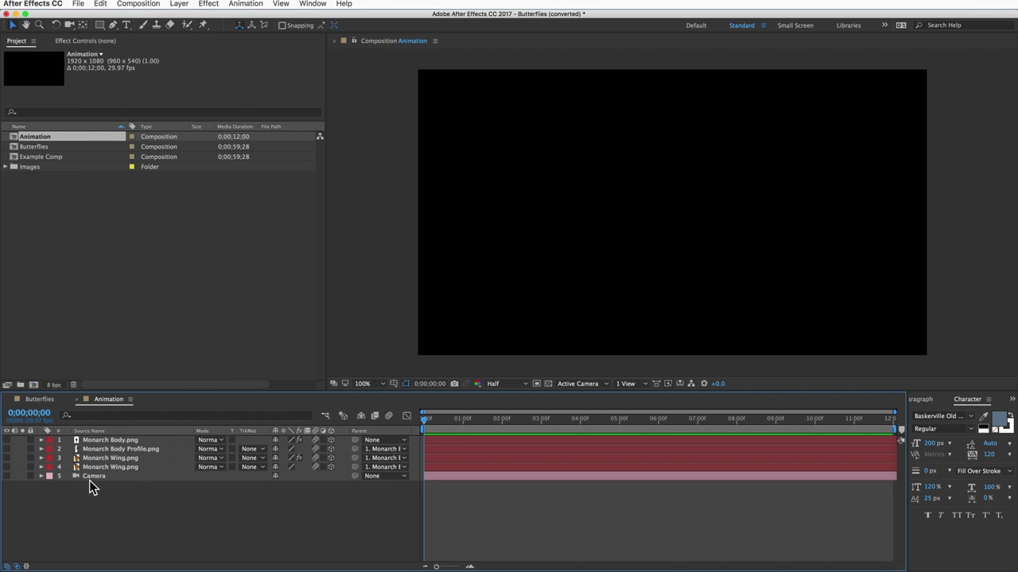
pyautogui.moveTo(89, 477); pyautogui.dragTo(96, 437)
pyautogui.click(124, 512)
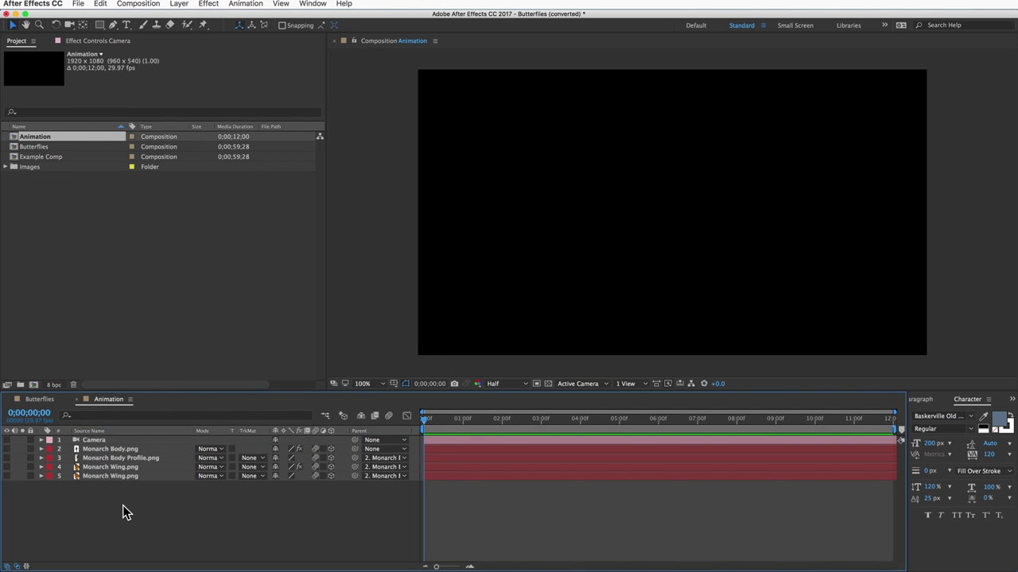
pyautogui.moveTo(6, 440); pyautogui.dragTo(7, 475)
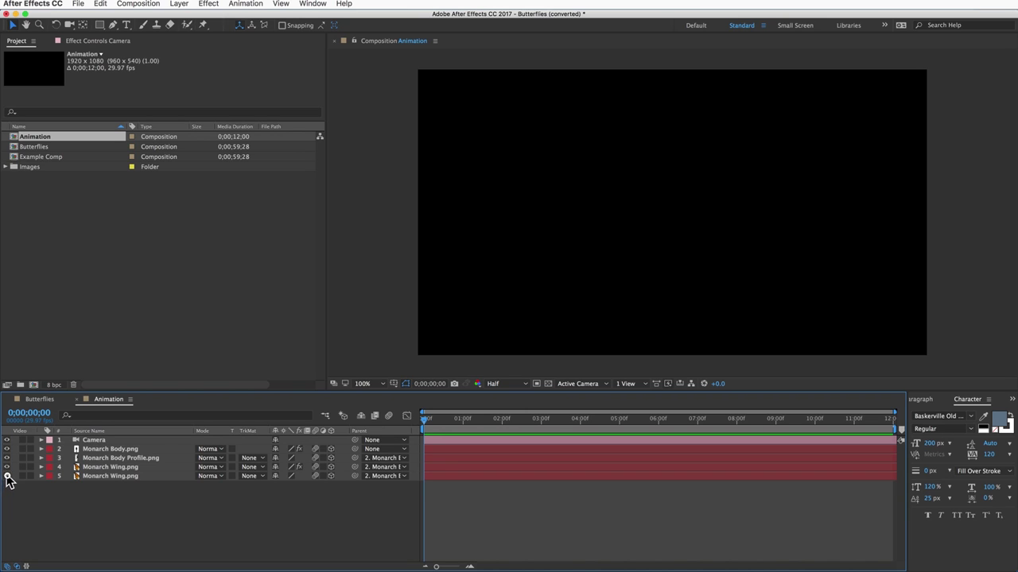
pyautogui.click(129, 26)
# Add a 'Creation Effects' text layer and make it 3D
pyautogui.click(670, 232)
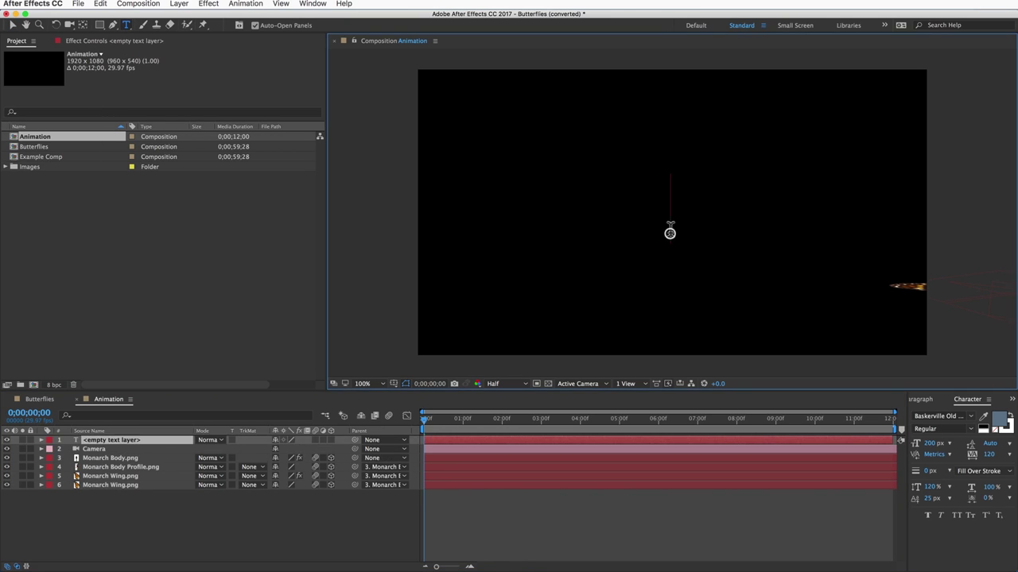
pyautogui.write('Creation E')
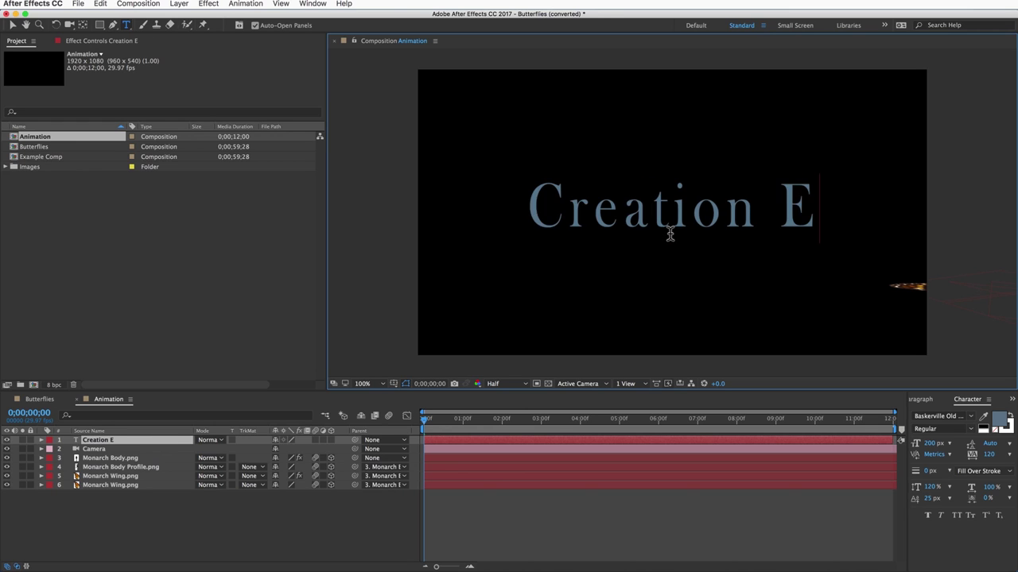
pyautogui.write('ffects')
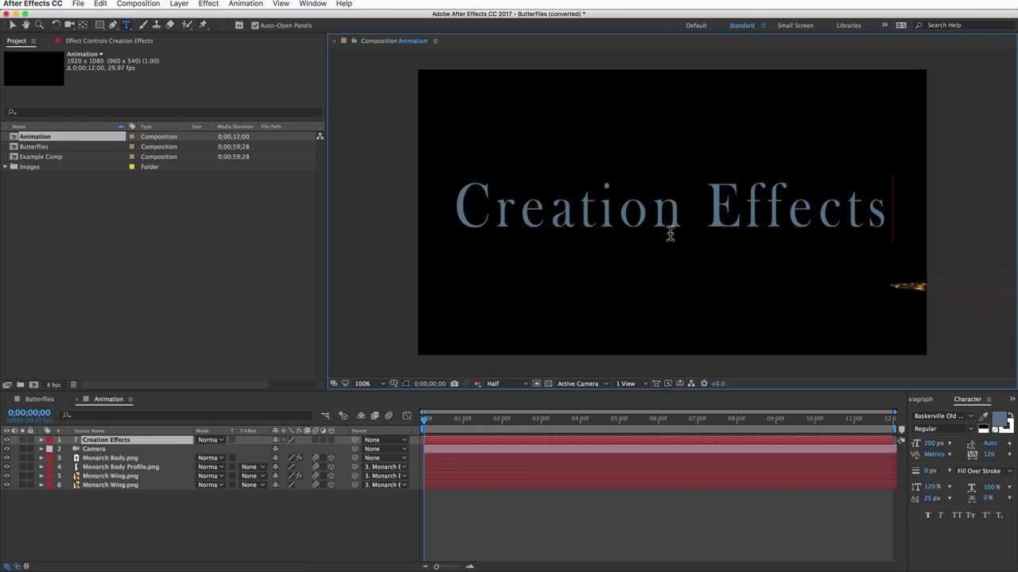
pyautogui.click(330, 441)
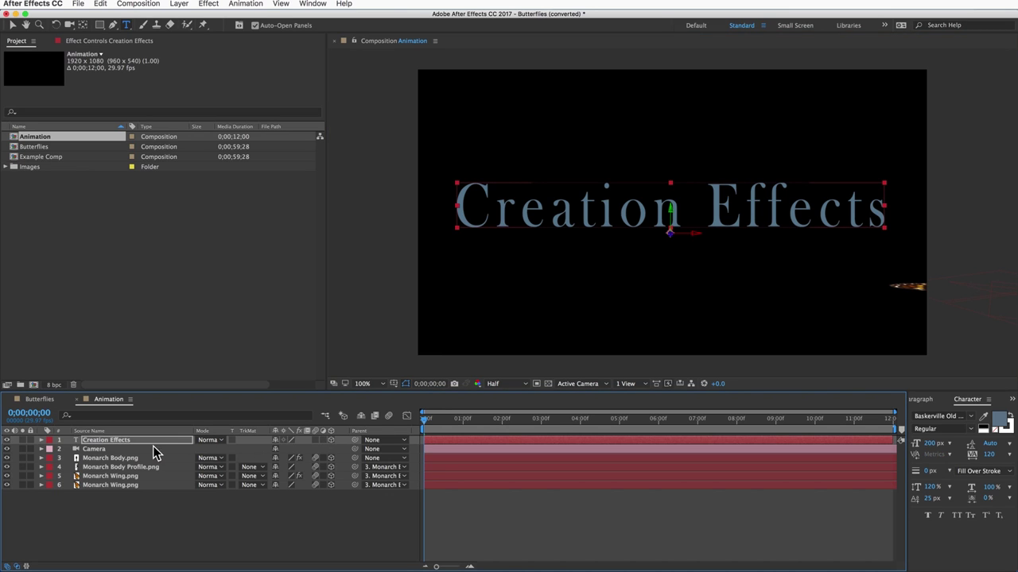
# Push the Creation Effects text back to a Z position of 1700
pyautogui.press('p')
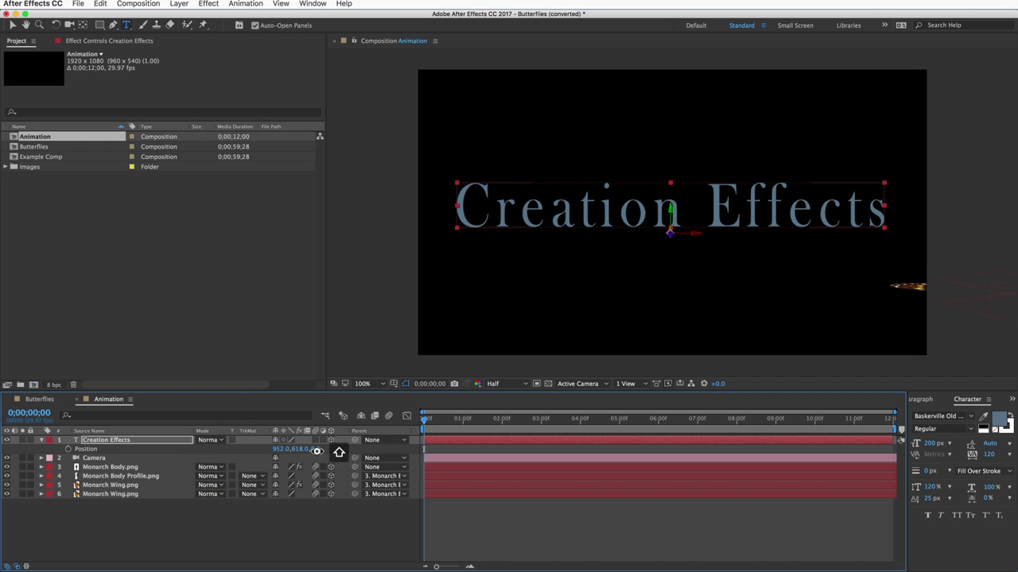
pyautogui.moveTo(317, 453); pyautogui.dragTo(408, 451)
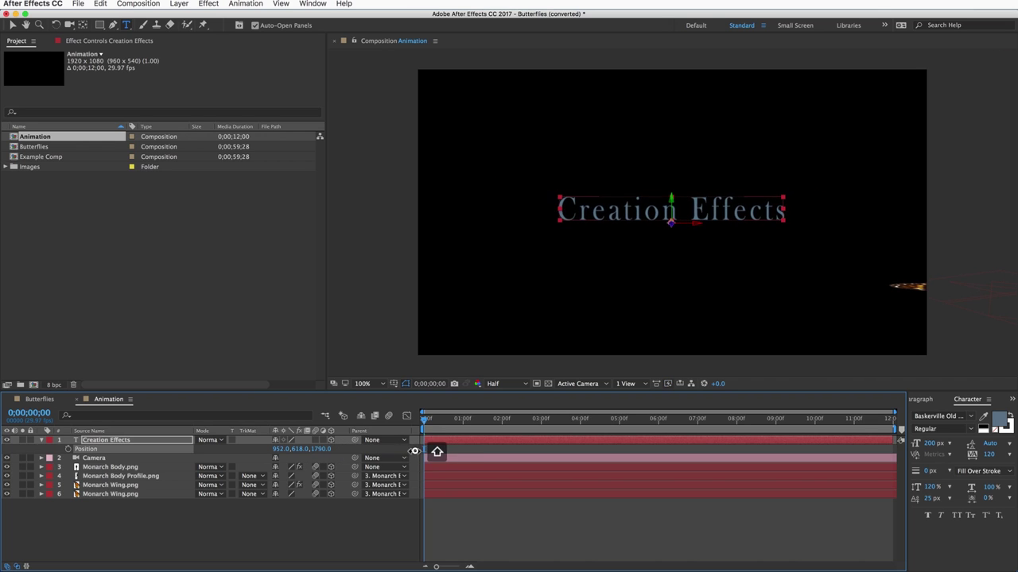
pyautogui.moveTo(408, 452); pyautogui.dragTo(424, 451)
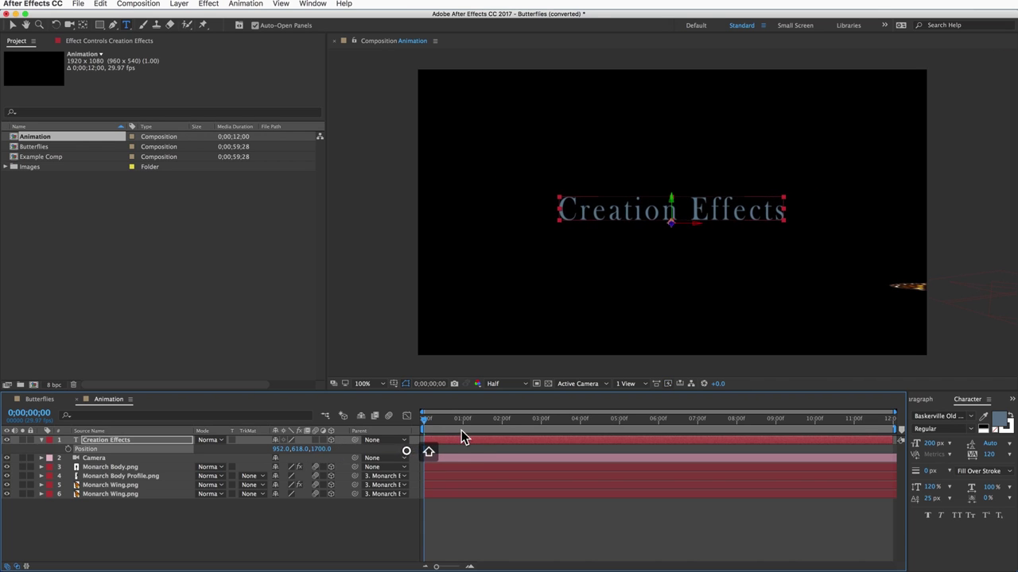
pyautogui.click(600, 422)
pyautogui.press('space')
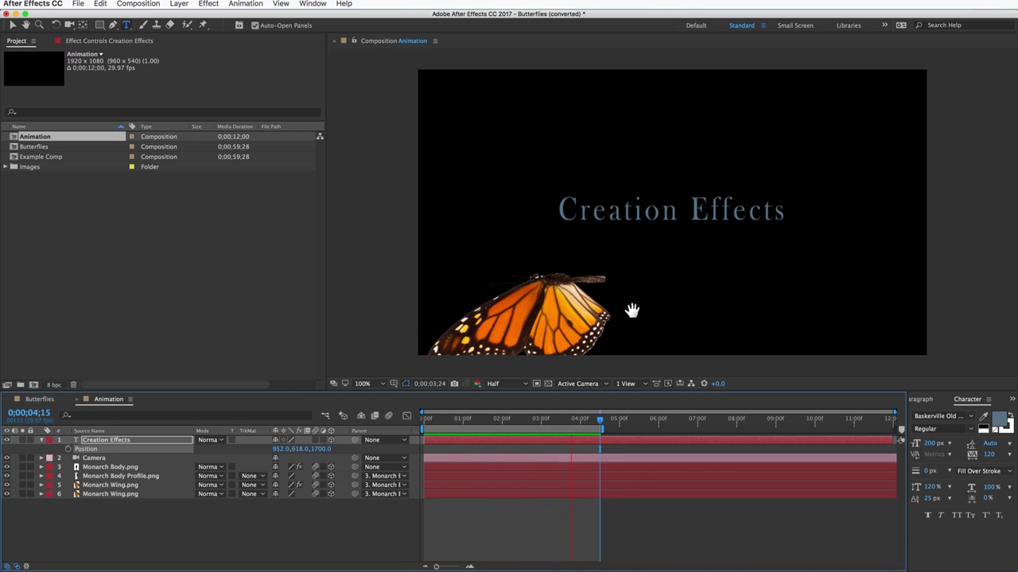
pyautogui.press('space')
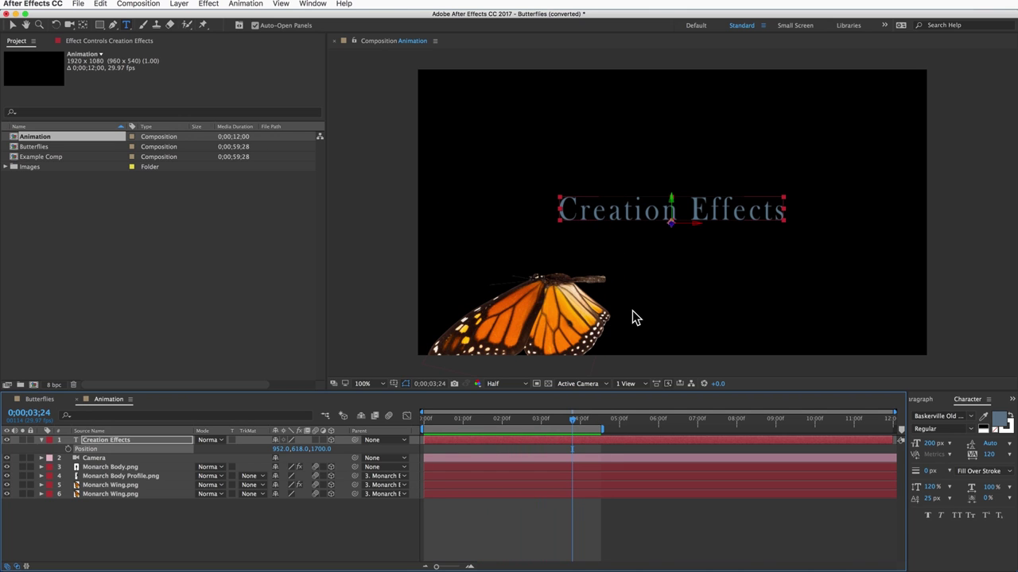
pyautogui.press('space')
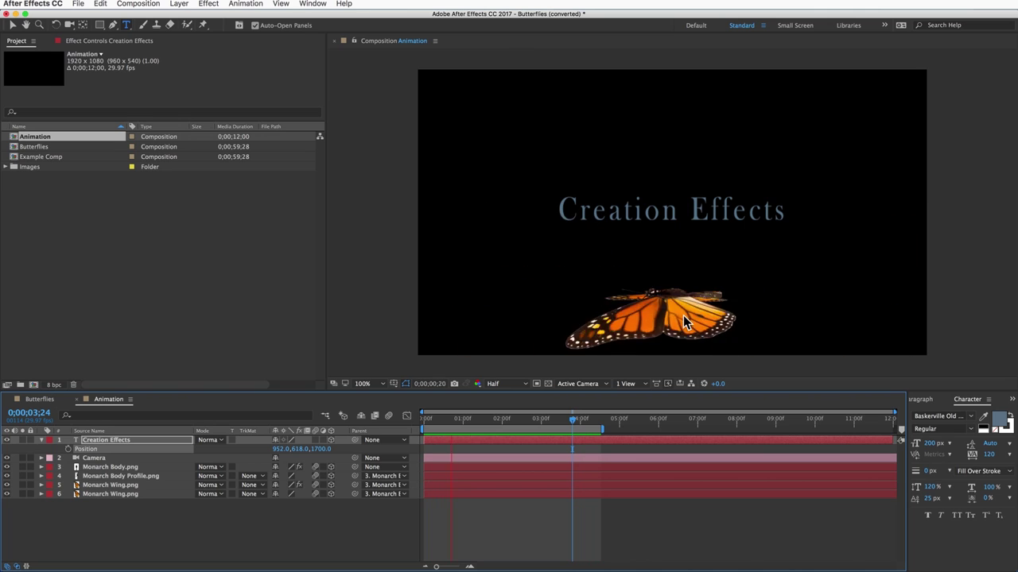
pyautogui.press('space')
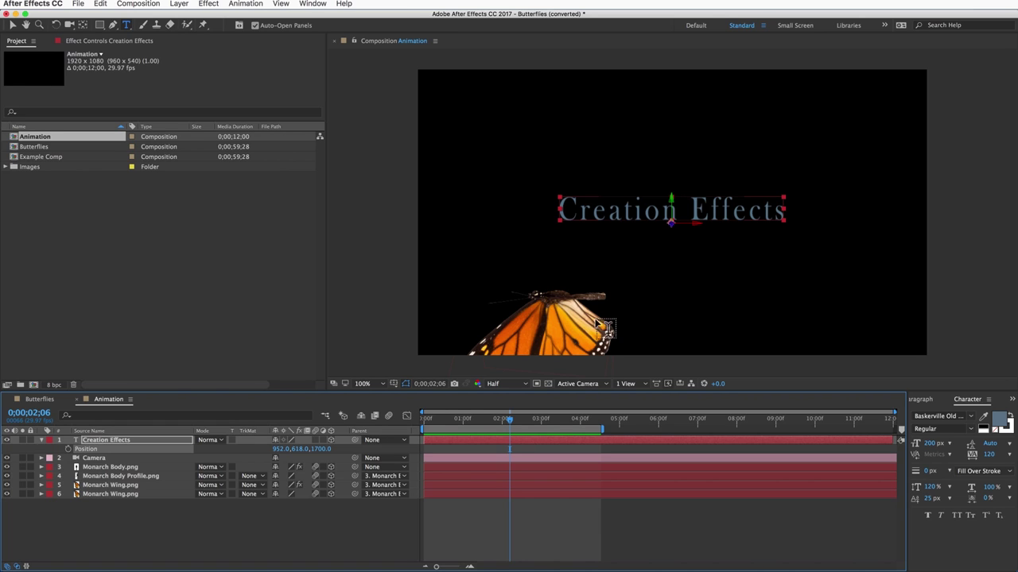
# Show Monarch Body (CONTROL) effect controls and delete all its Position keyframes
pyautogui.click(119, 468)
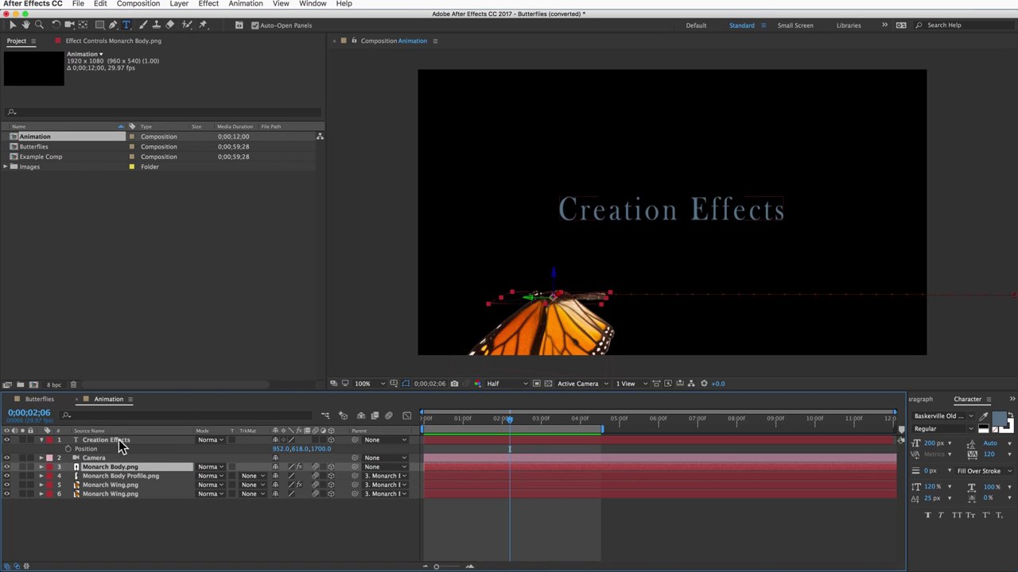
pyautogui.click(116, 431)
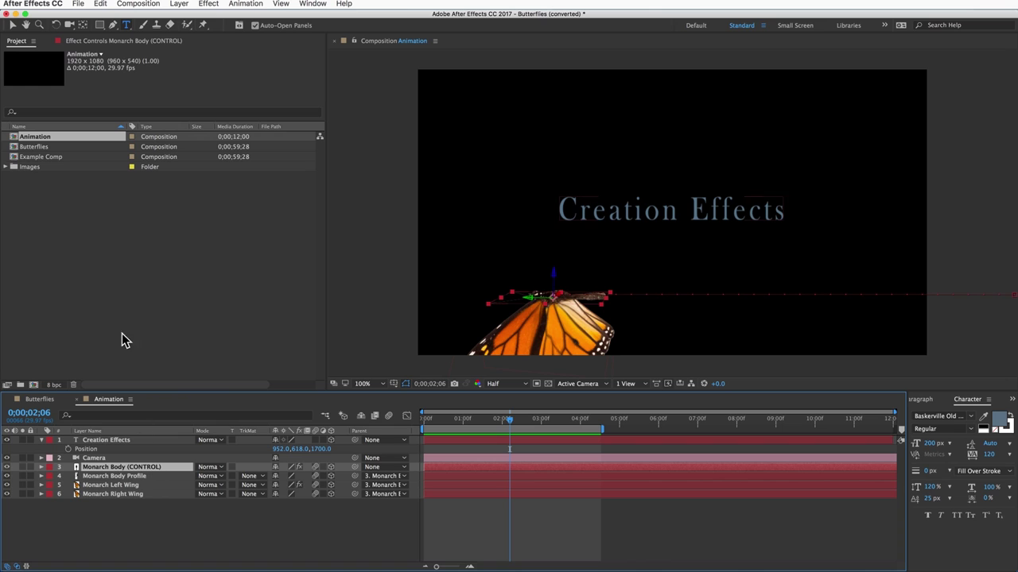
pyautogui.press('F3')
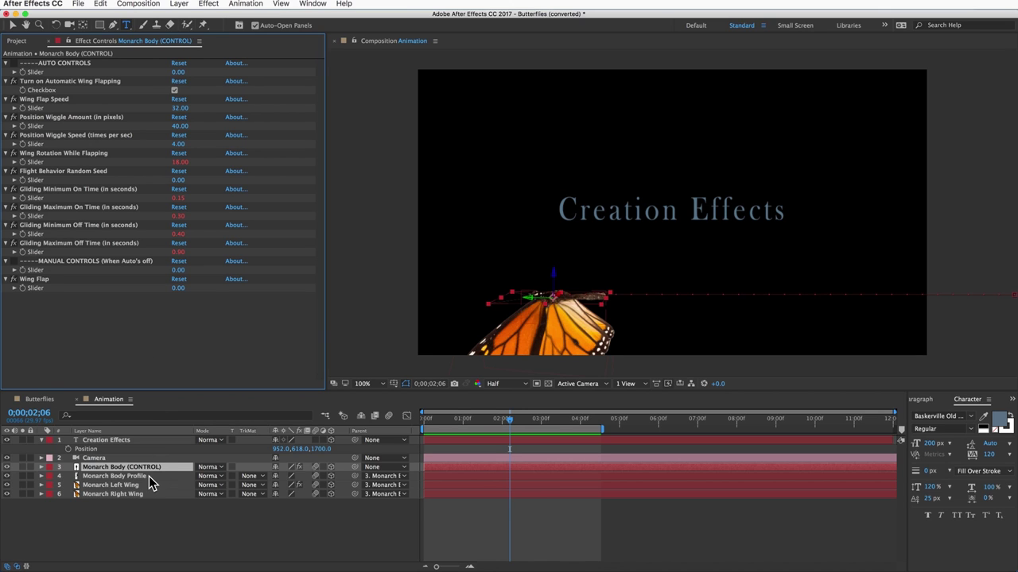
pyautogui.press('p')
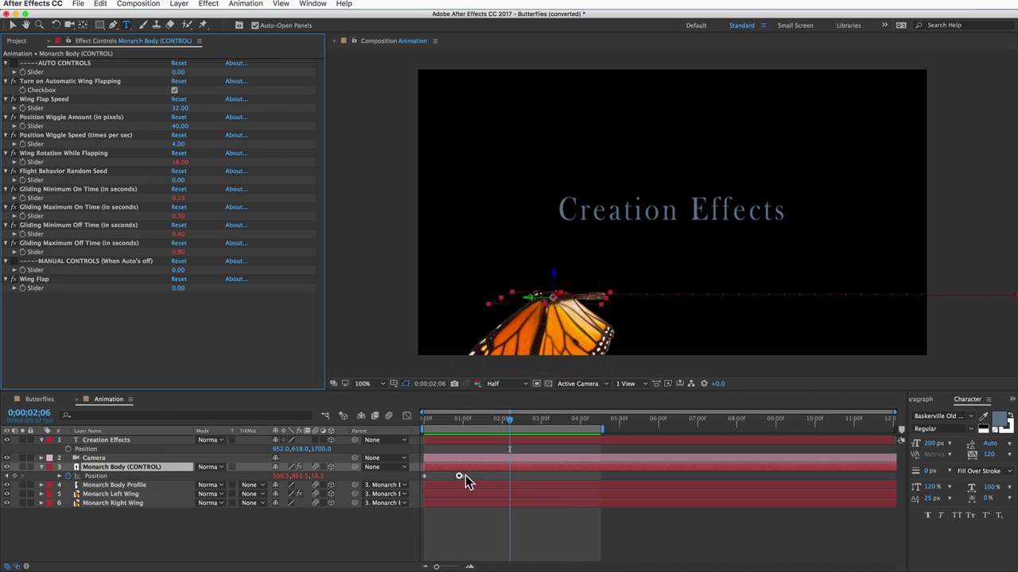
pyautogui.moveTo(482, 476); pyautogui.dragTo(422, 482)
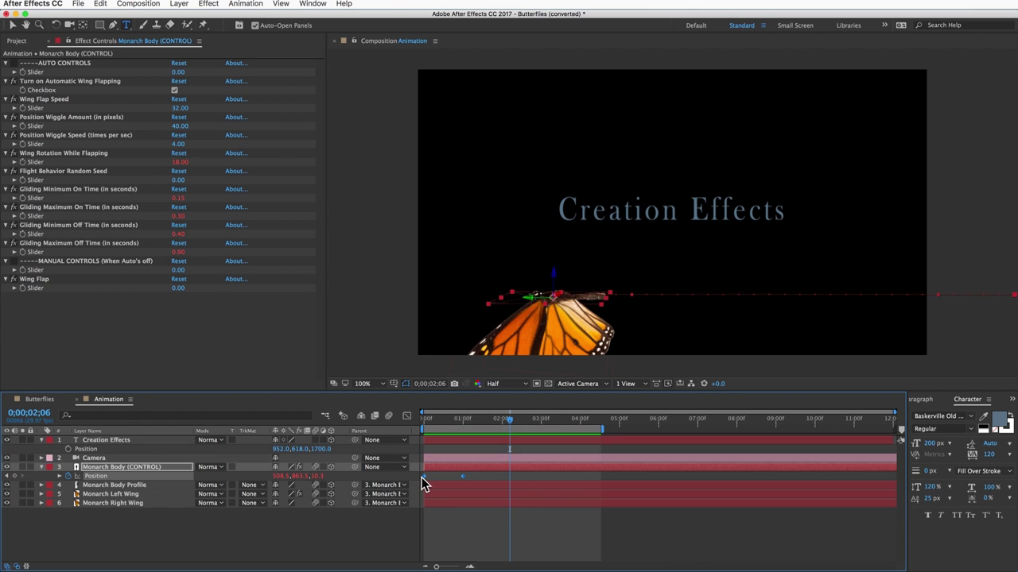
pyautogui.press('Delete')
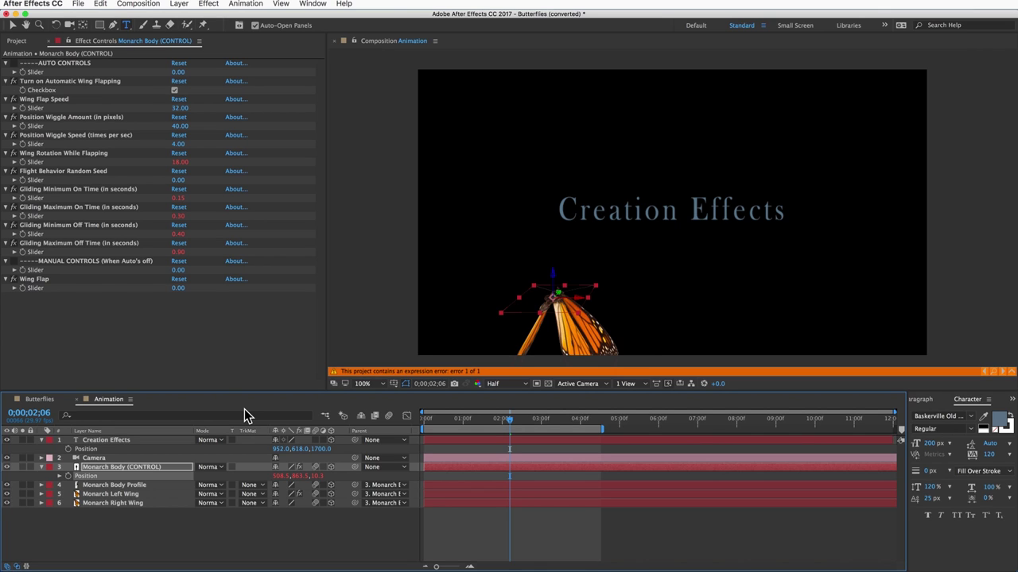
pyautogui.click(389, 416)
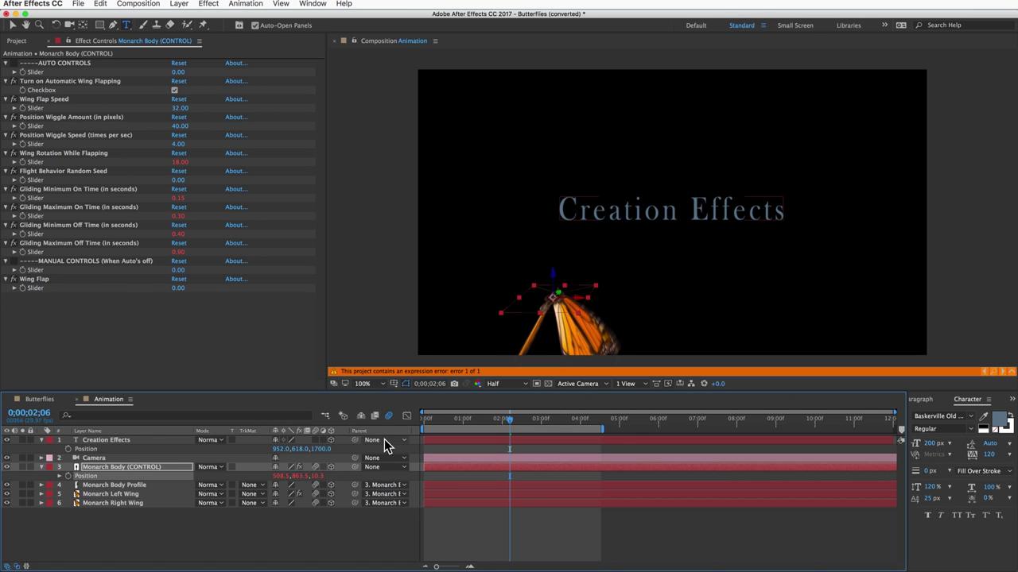
# Split the viewer into two views and set the left one to Active Camera
pyautogui.click(631, 382)
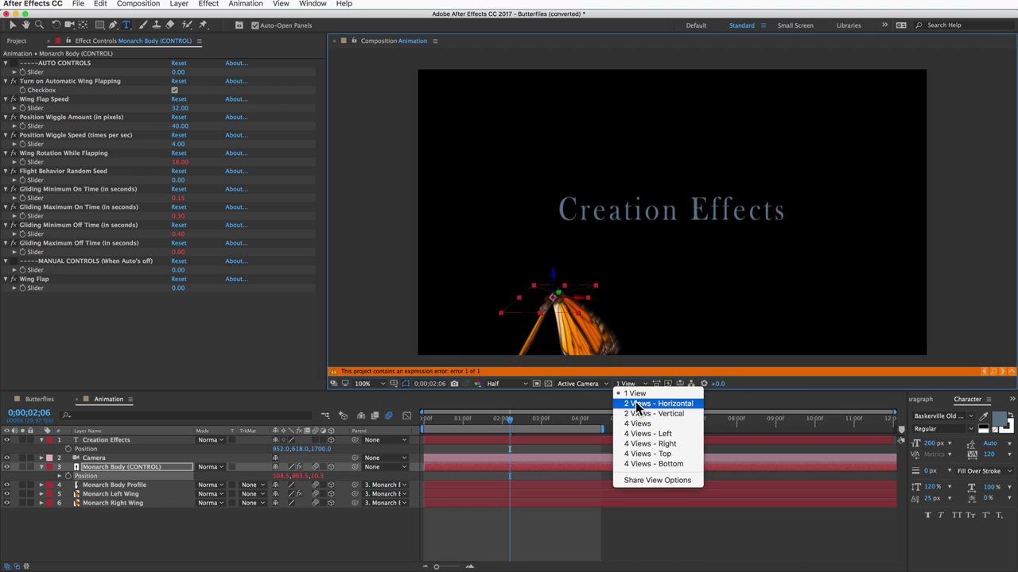
pyautogui.click(637, 404)
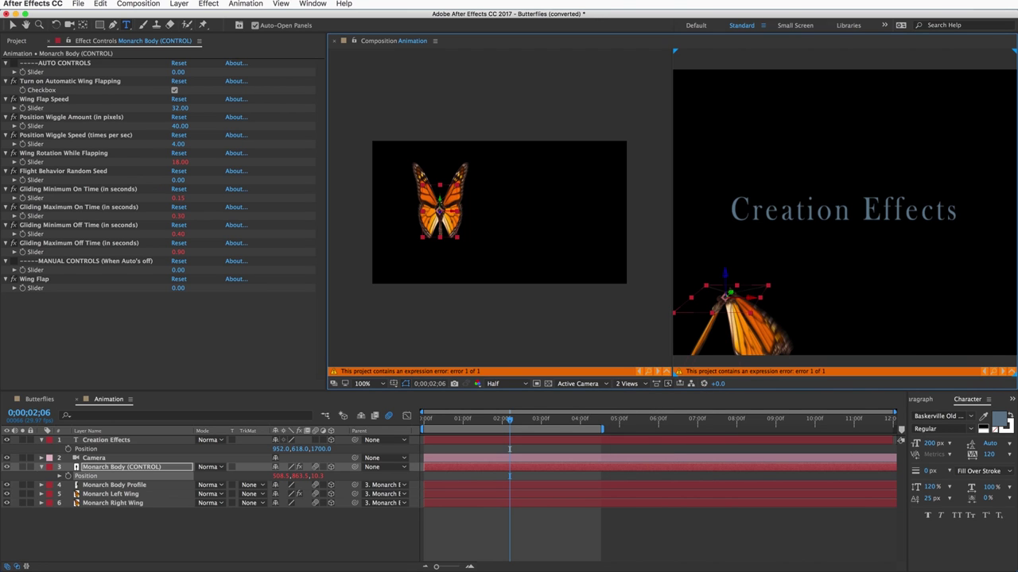
pyautogui.press('v')
pyautogui.click(534, 300)
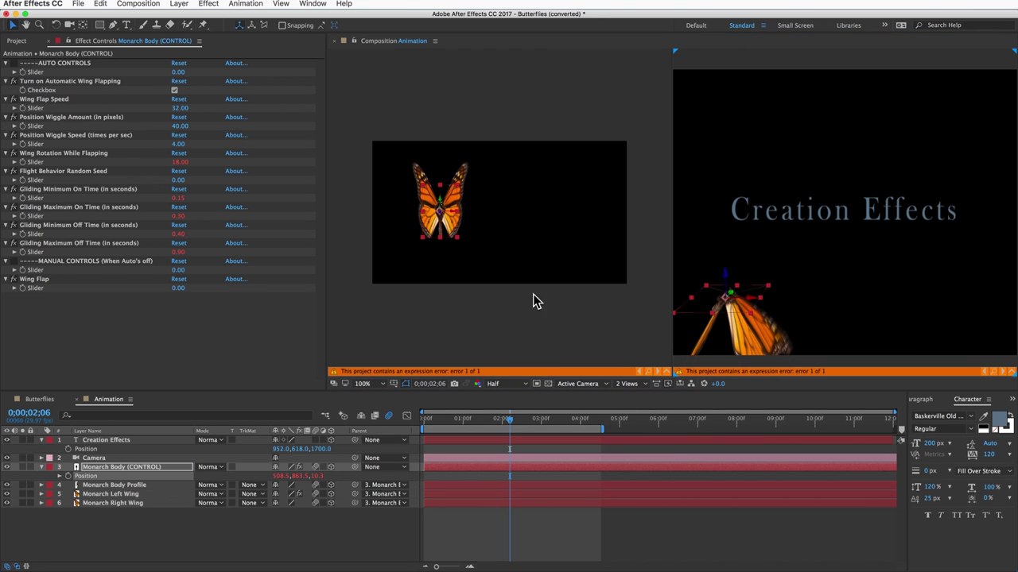
pyautogui.click(574, 384)
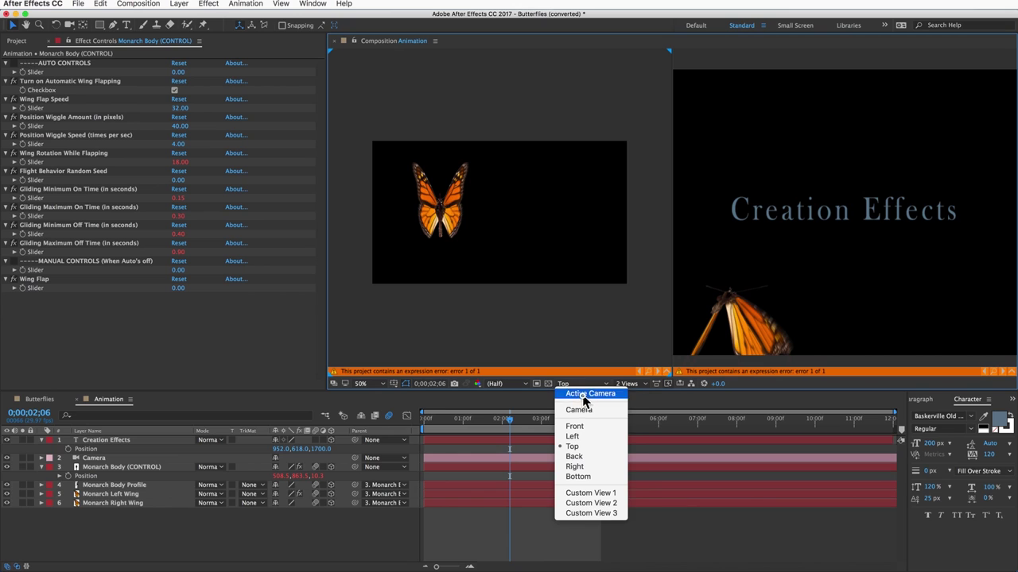
pyautogui.click(587, 393)
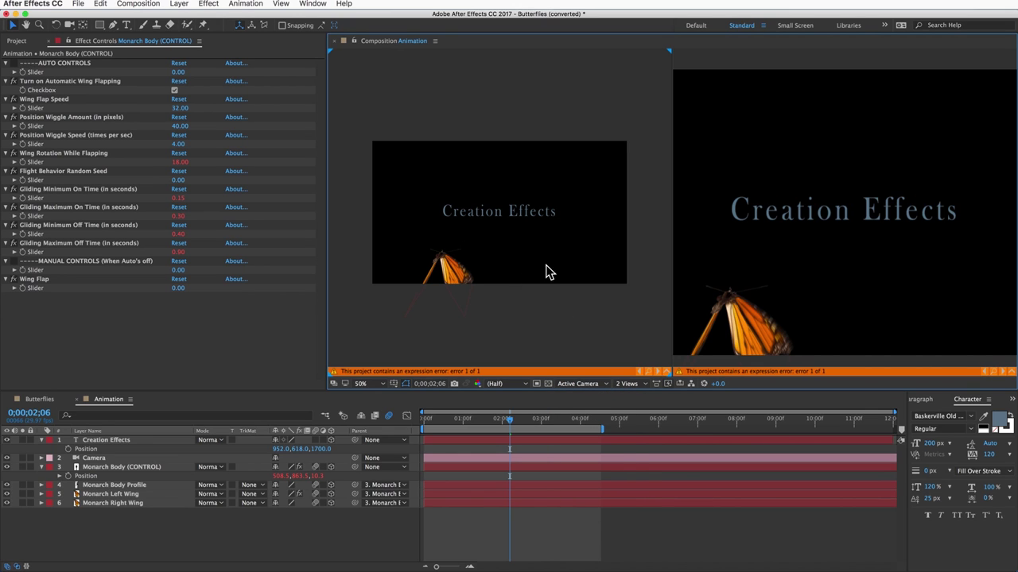
# Set the right view to a zoomed-out Top view and return time to 0;00;00;00
pyautogui.click(839, 277)
pyautogui.click(593, 384)
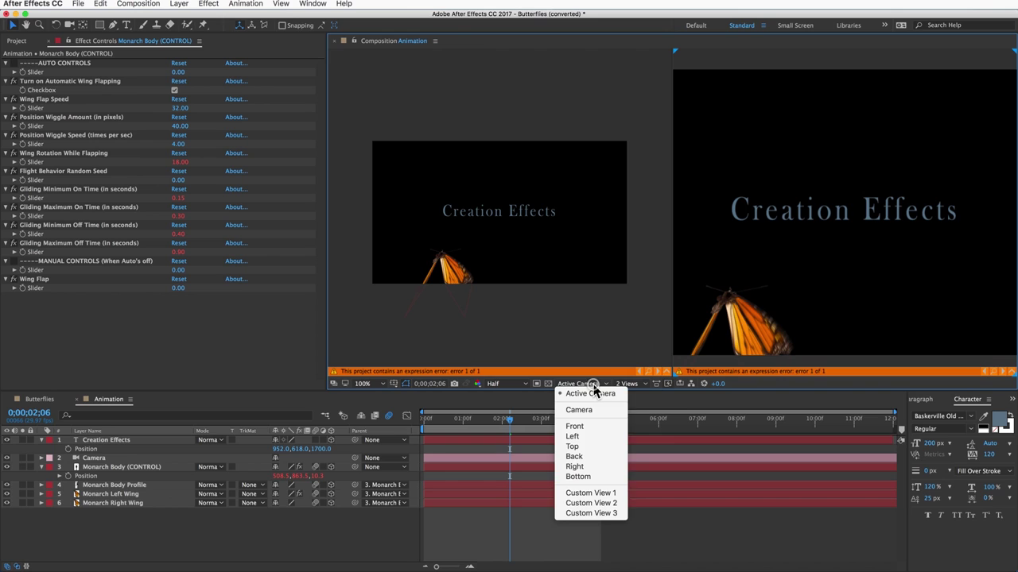
pyautogui.click(578, 447)
pyautogui.press(',')
pyautogui.press(',')
pyautogui.press(',')
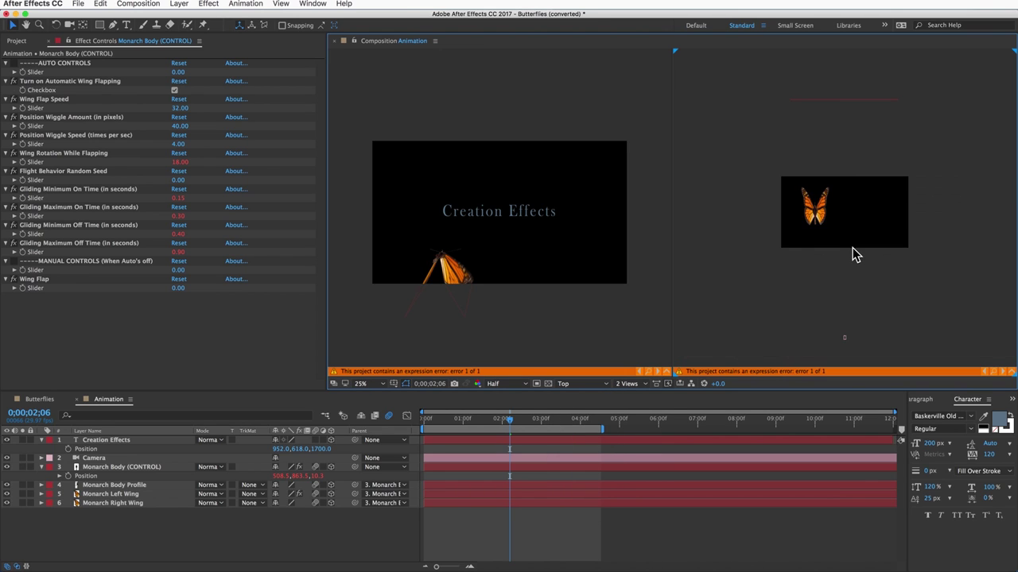
pyautogui.press(',')
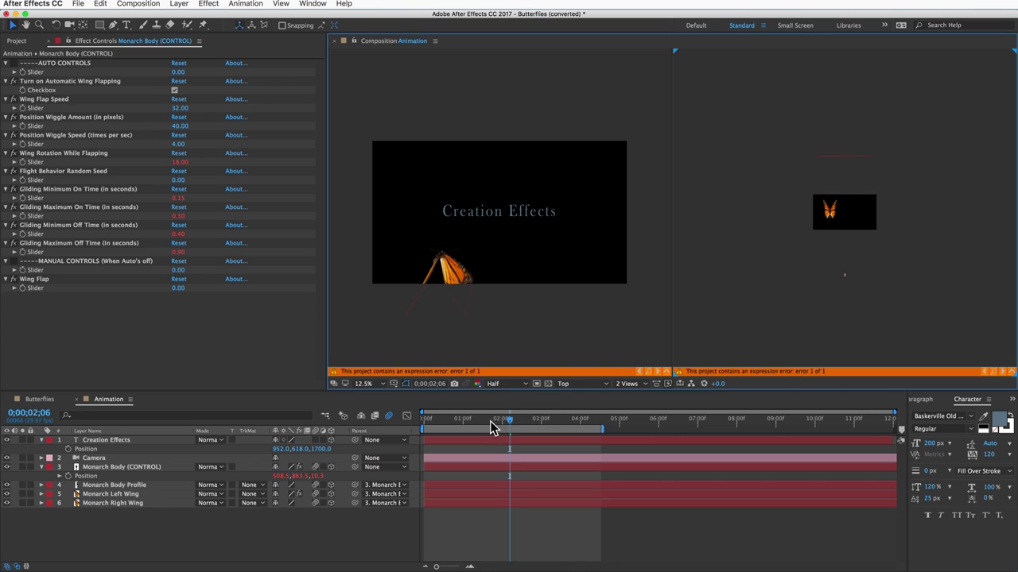
pyautogui.moveTo(500, 421); pyautogui.dragTo(409, 438)
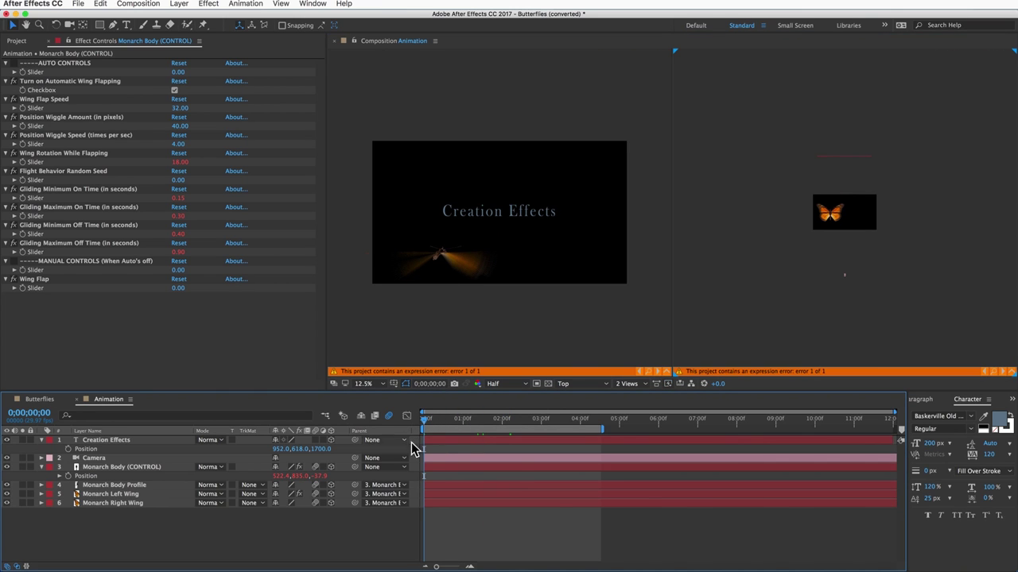
pyautogui.click(845, 276)
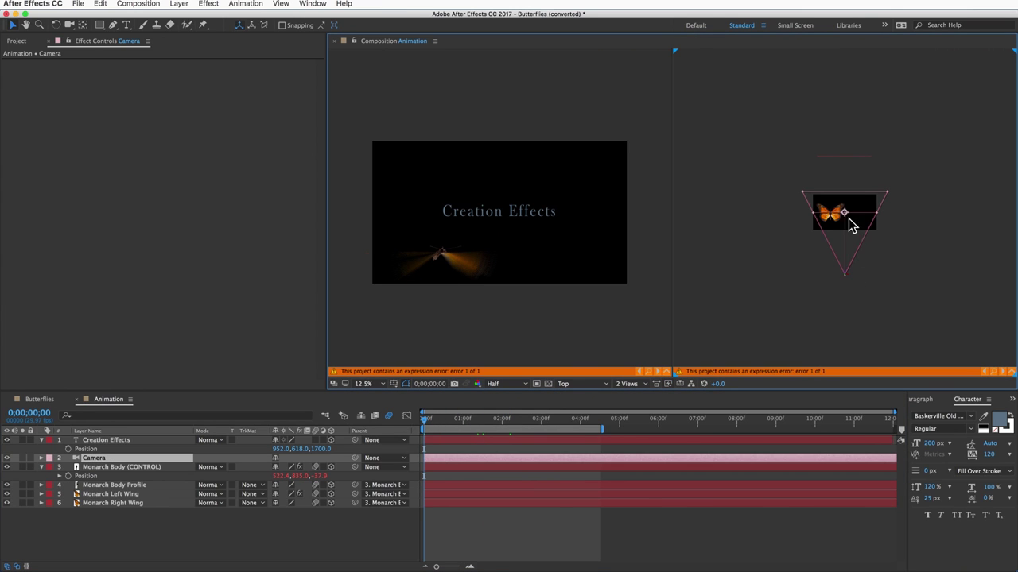
pyautogui.click(844, 158)
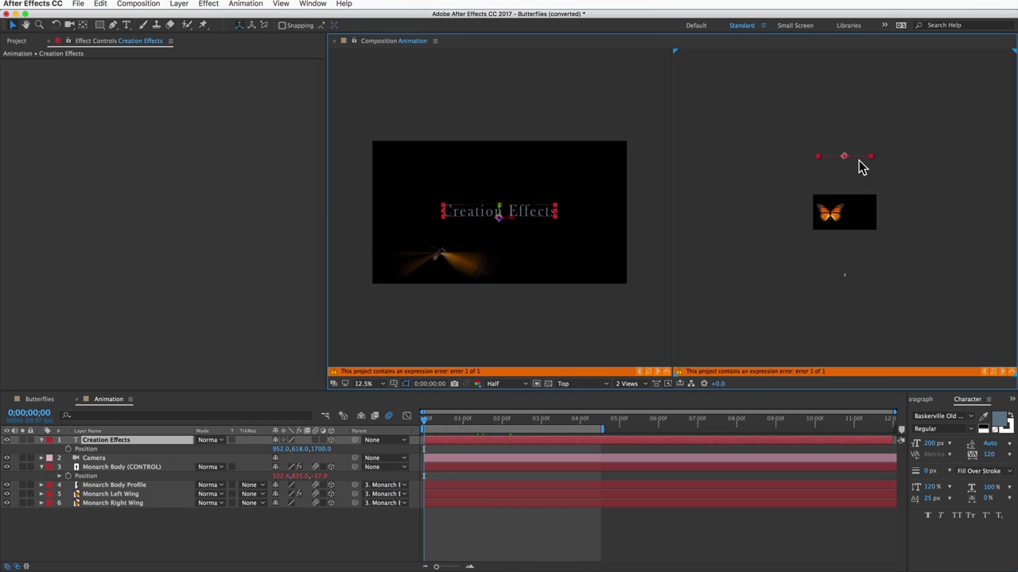
# Move the Monarch butterfly out of frame toward the camera and keyframe its Position at 0;00
pyautogui.click(112, 469)
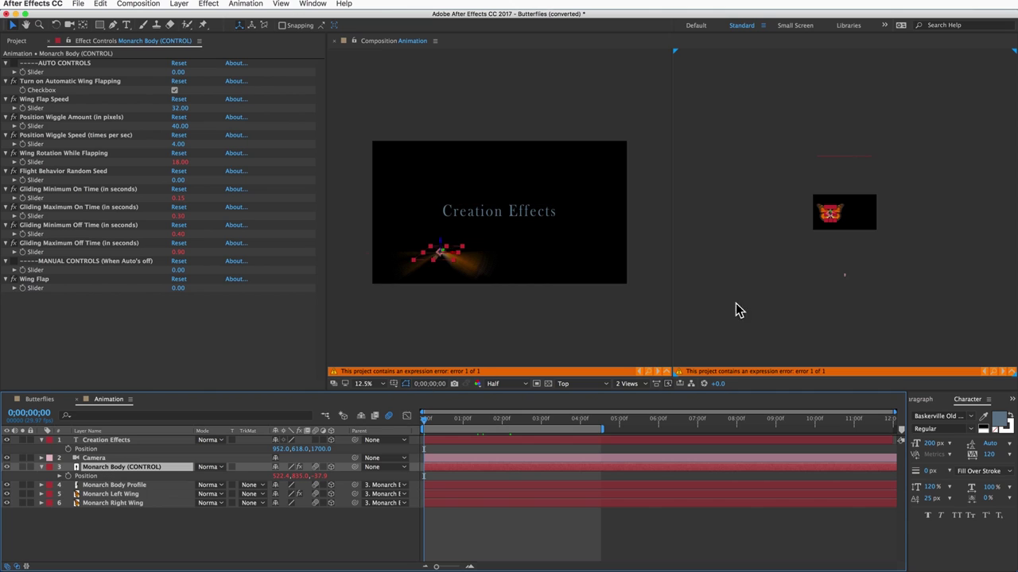
pyautogui.click(847, 226)
pyautogui.press('.')
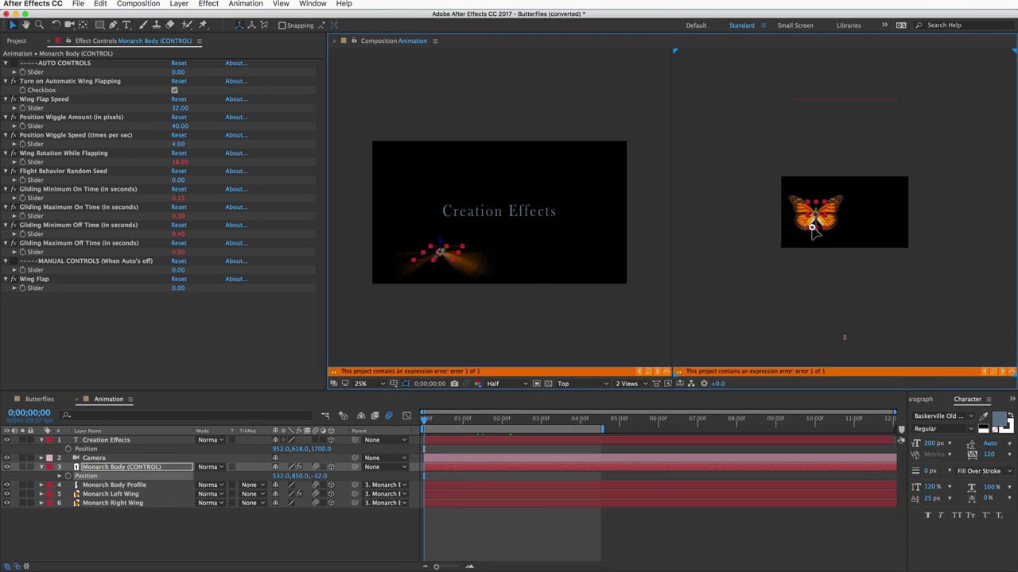
pyautogui.moveTo(811, 227); pyautogui.dragTo(827, 348)
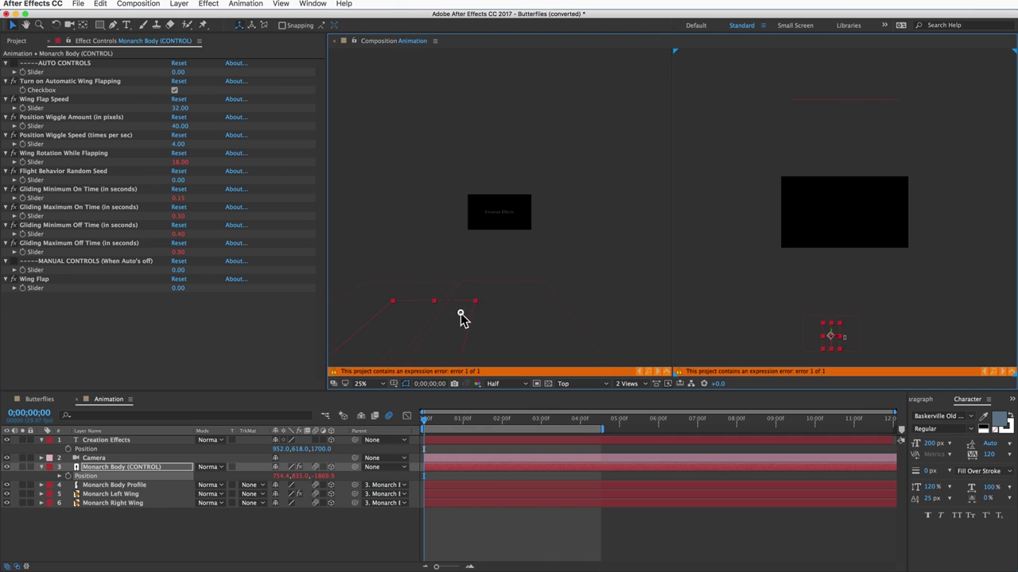
pyautogui.moveTo(459, 317); pyautogui.dragTo(469, 223)
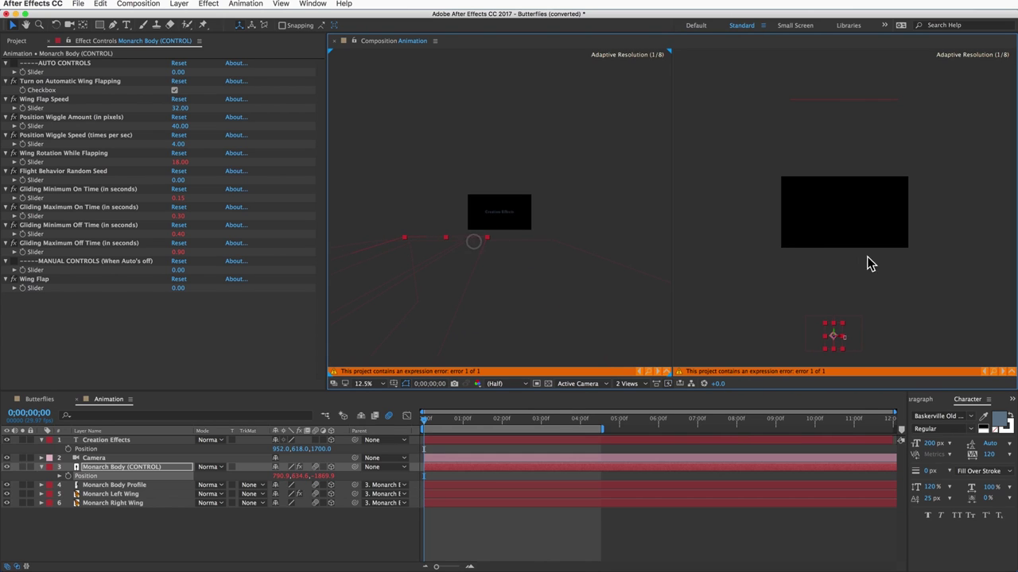
pyautogui.press('.')
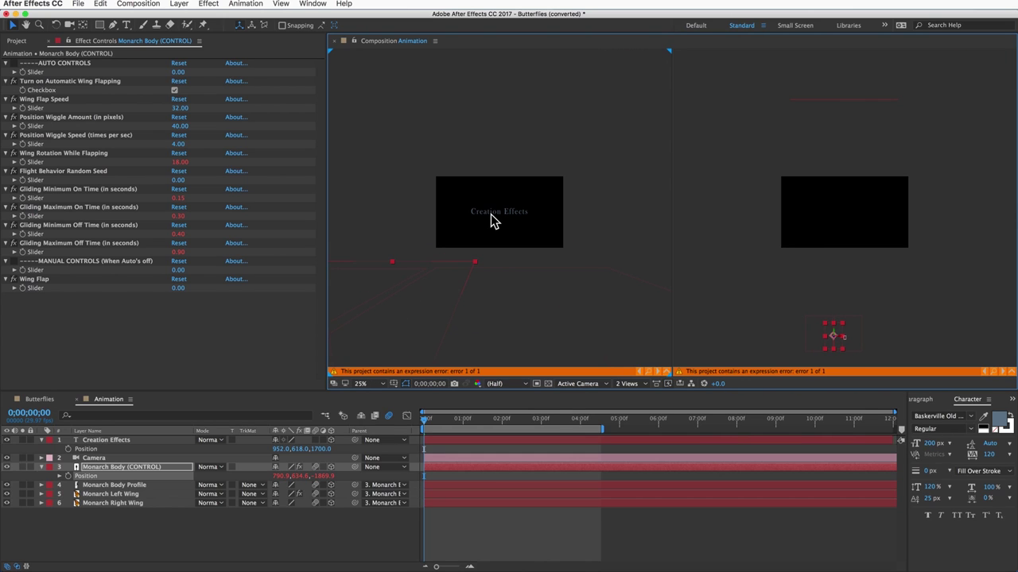
pyautogui.click(69, 475)
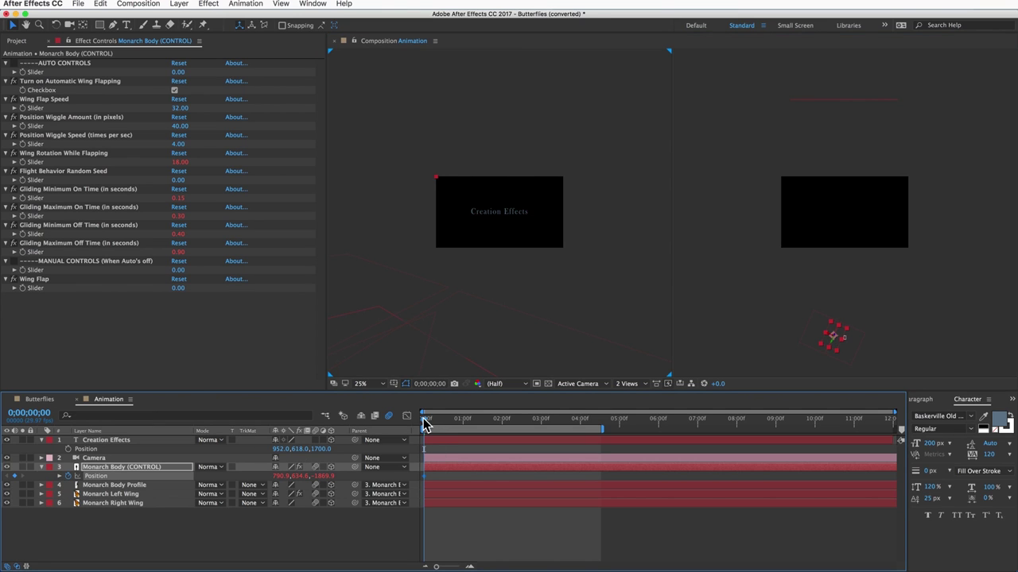
pyautogui.moveTo(424, 421); pyautogui.dragTo(503, 430)
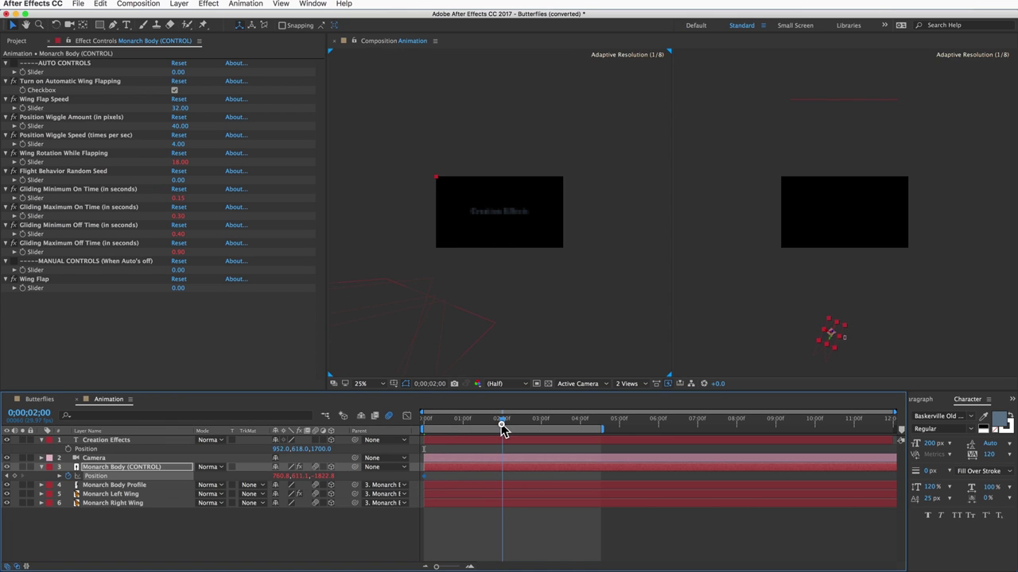
# Land the butterfly on the Creation Effects title at two seconds, then preview the flight
pyautogui.moveTo(840, 334); pyautogui.dragTo(872, 104)
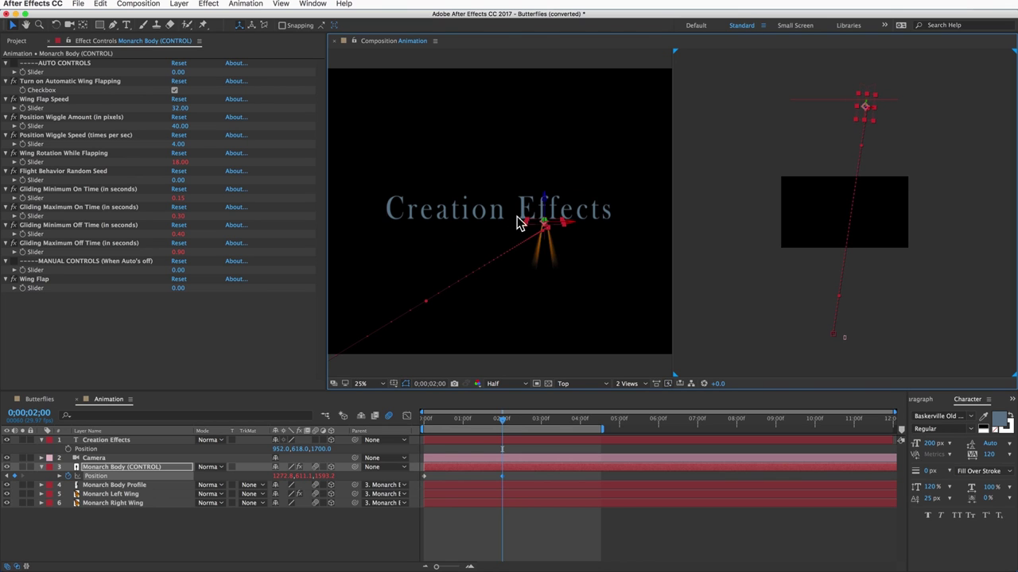
pyautogui.moveTo(518, 223); pyautogui.dragTo(547, 267)
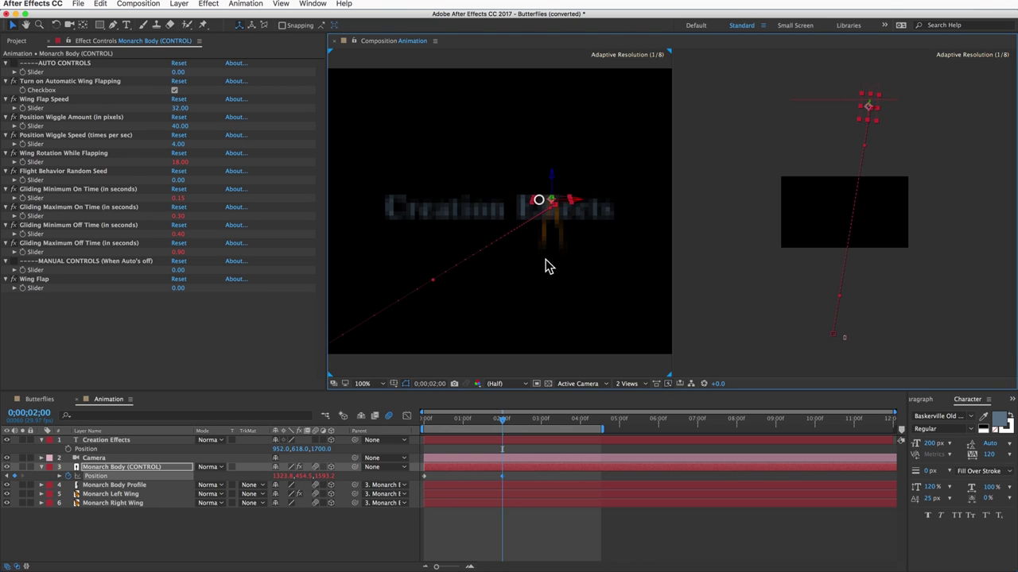
pyautogui.press(',')
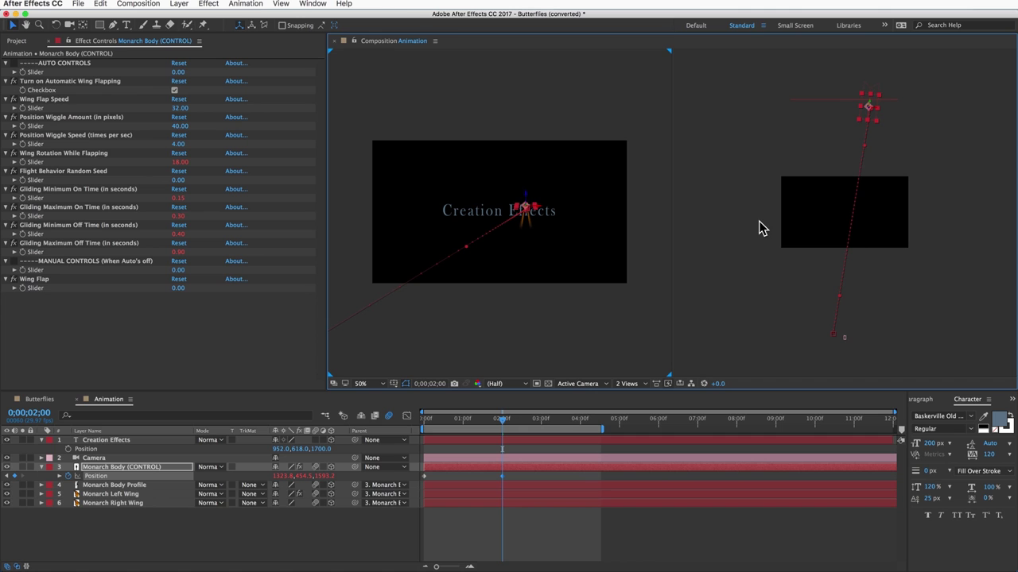
pyautogui.moveTo(502, 420)
pyautogui.mouseDown()
pyautogui.moveTo(436, 423)
pyautogui.moveTo(486, 418)
pyautogui.mouseUp()
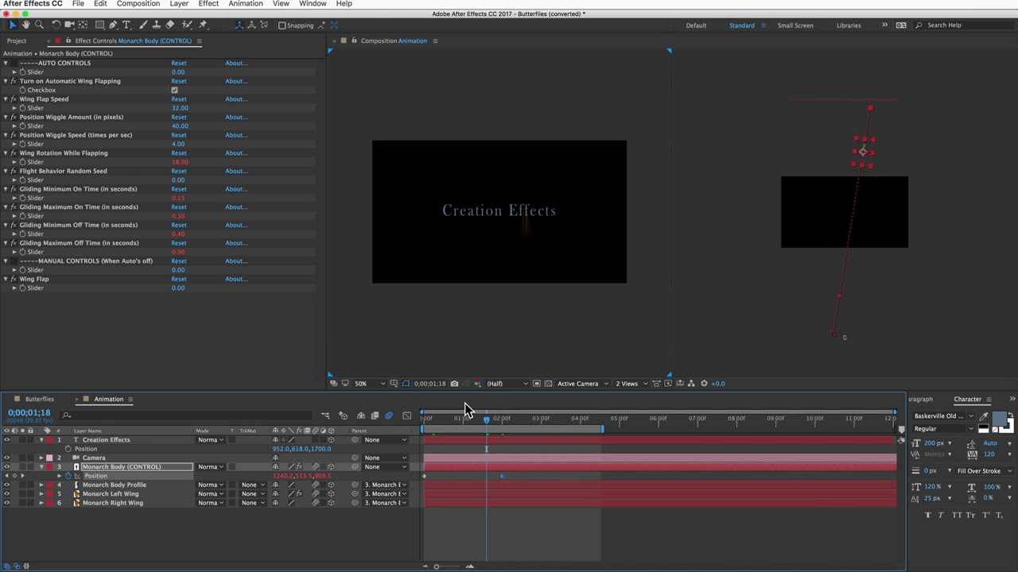
pyautogui.press('space')
pyautogui.press('space')
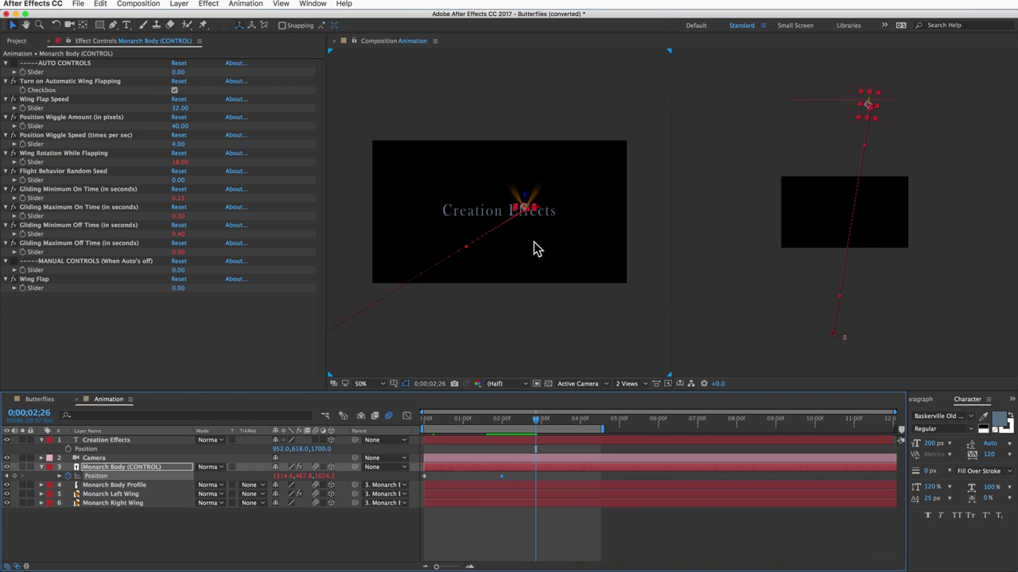
pyautogui.click(735, 318)
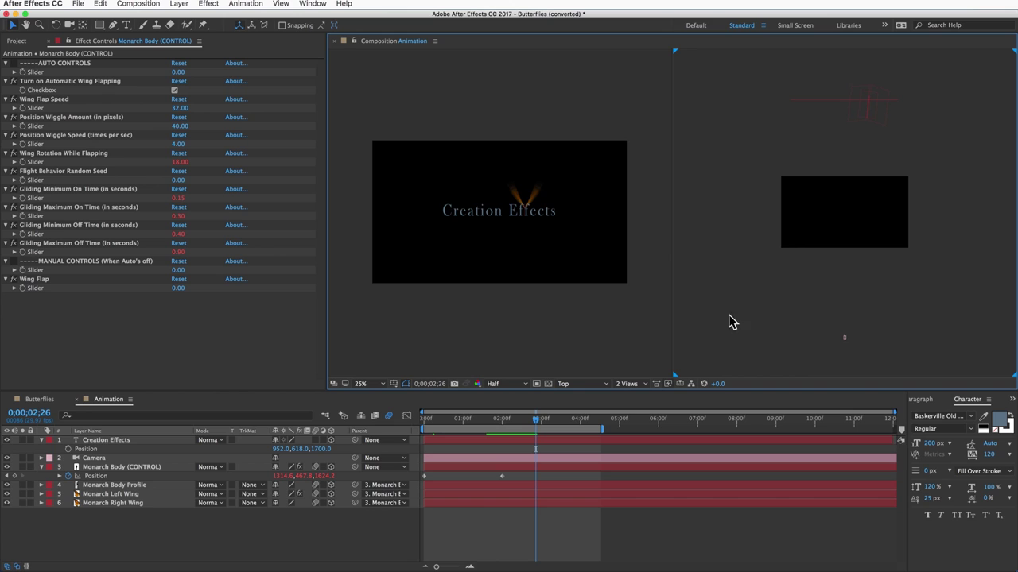
# Switch the right viewer to Right view and select the butterfly to show its flight path
pyautogui.click(592, 385)
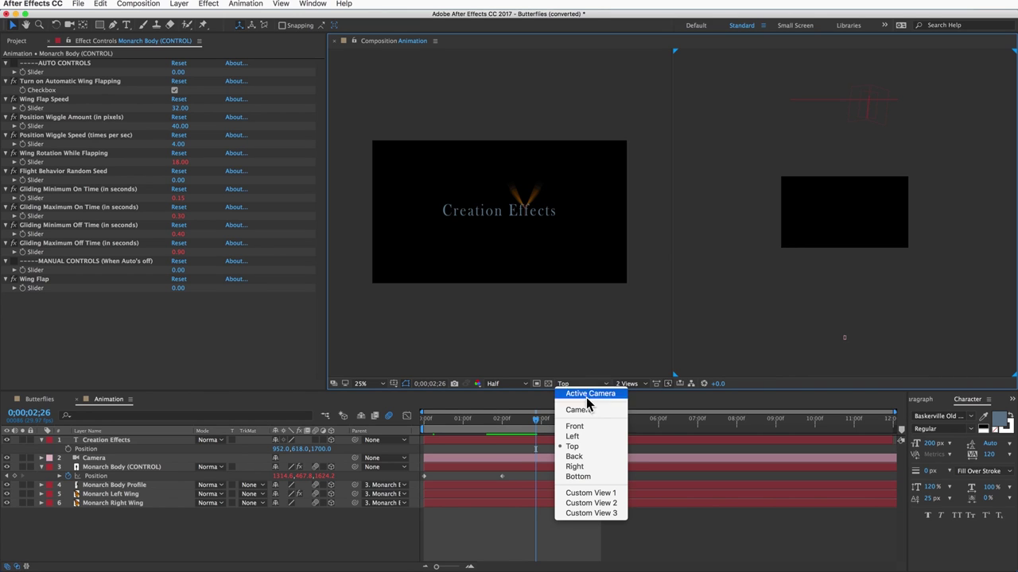
pyautogui.click(588, 468)
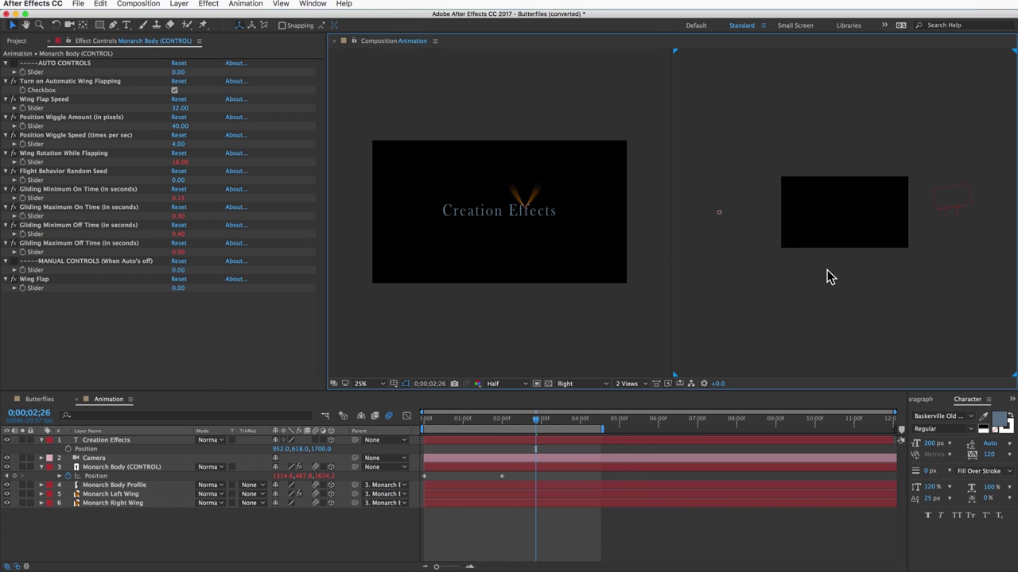
pyautogui.click(429, 421)
pyautogui.moveTo(428, 423)
pyautogui.mouseDown()
pyautogui.moveTo(527, 423)
pyautogui.moveTo(478, 434)
pyautogui.mouseUp()
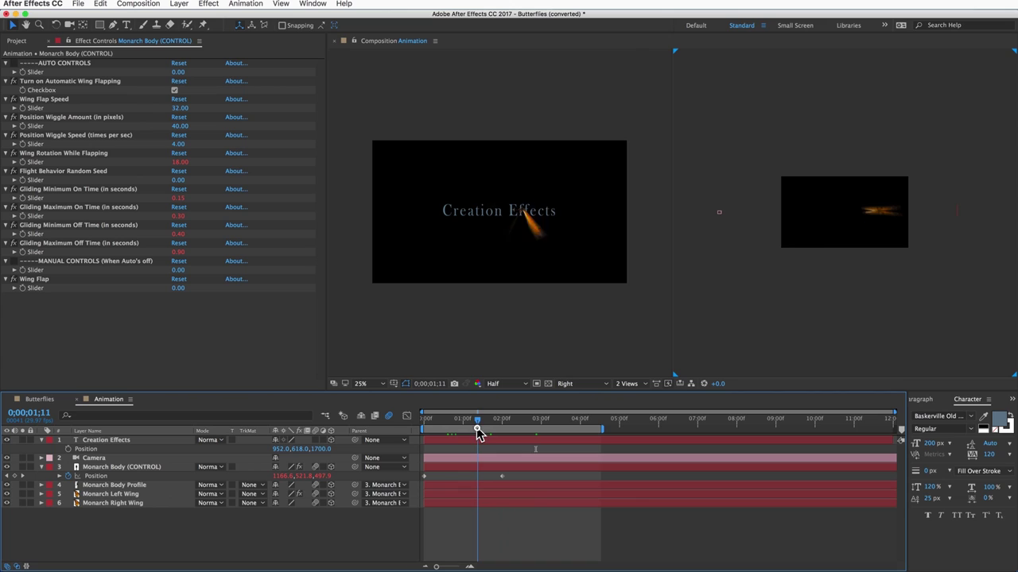
pyautogui.click(514, 468)
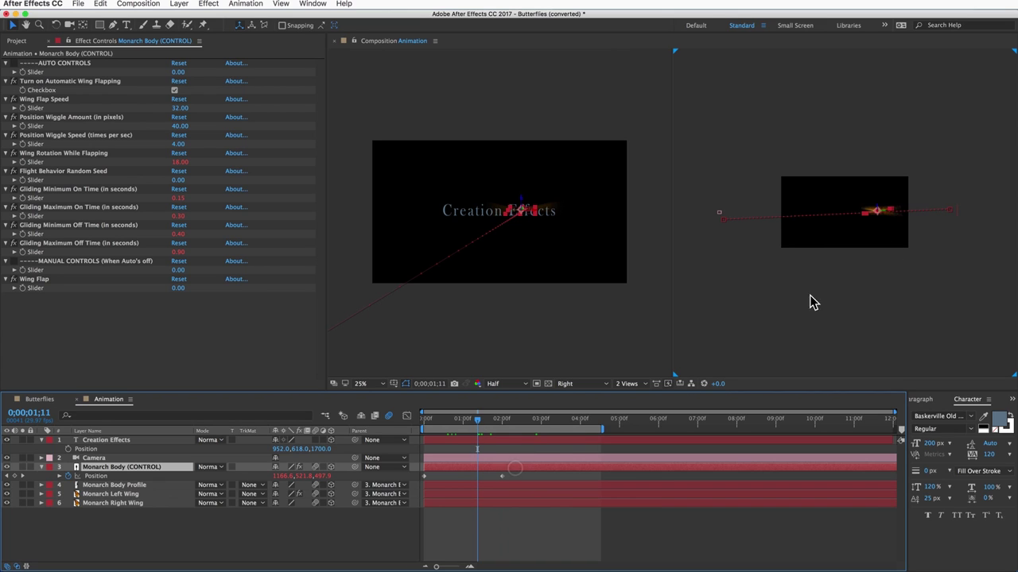
# Bend the Position motion path into a curve and settle the butterfly on the title at 2;11
pyautogui.click(950, 212)
pyautogui.click(949, 212)
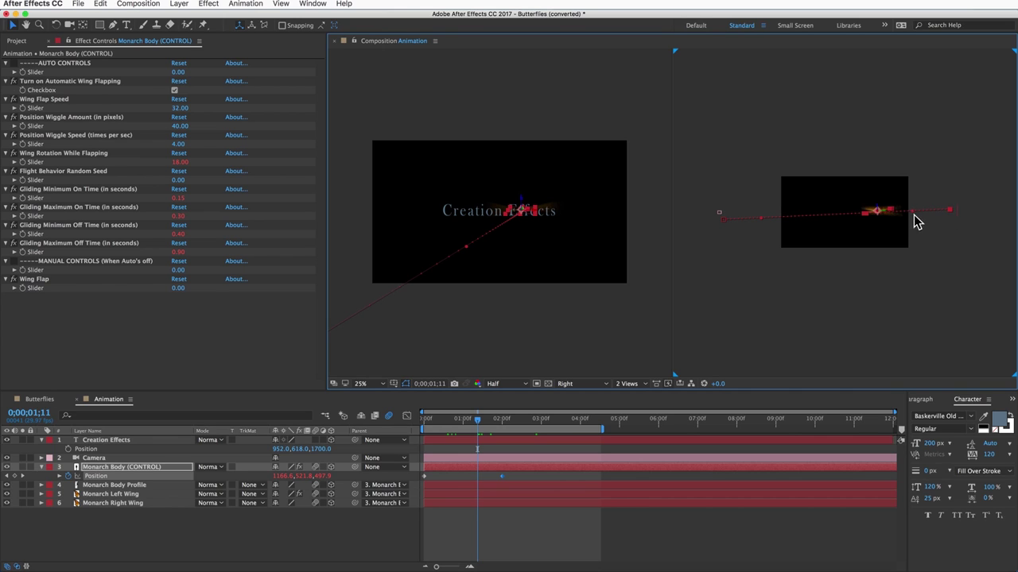
pyautogui.moveTo(912, 211); pyautogui.dragTo(946, 231)
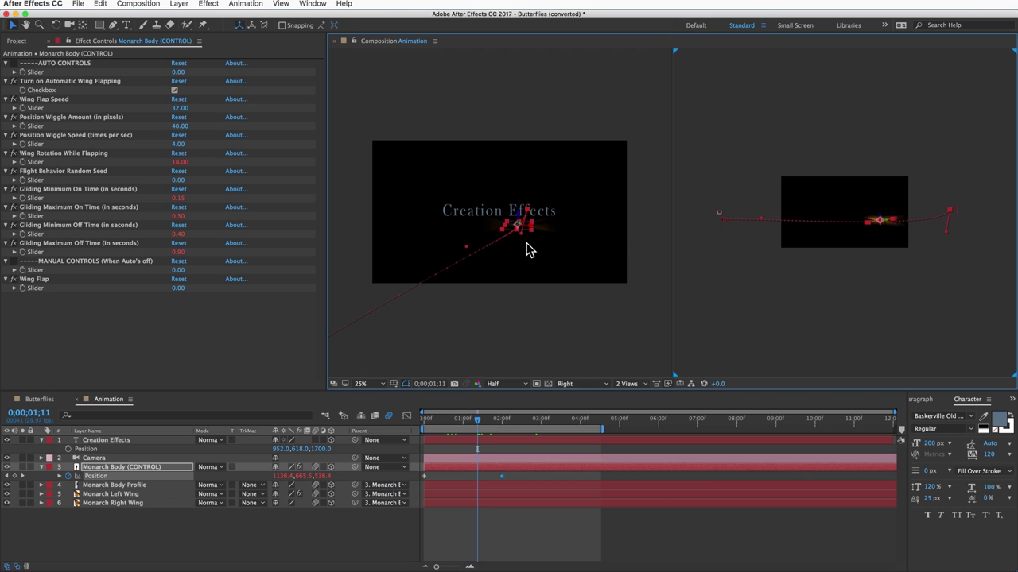
pyautogui.moveTo(484, 427); pyautogui.dragTo(517, 425)
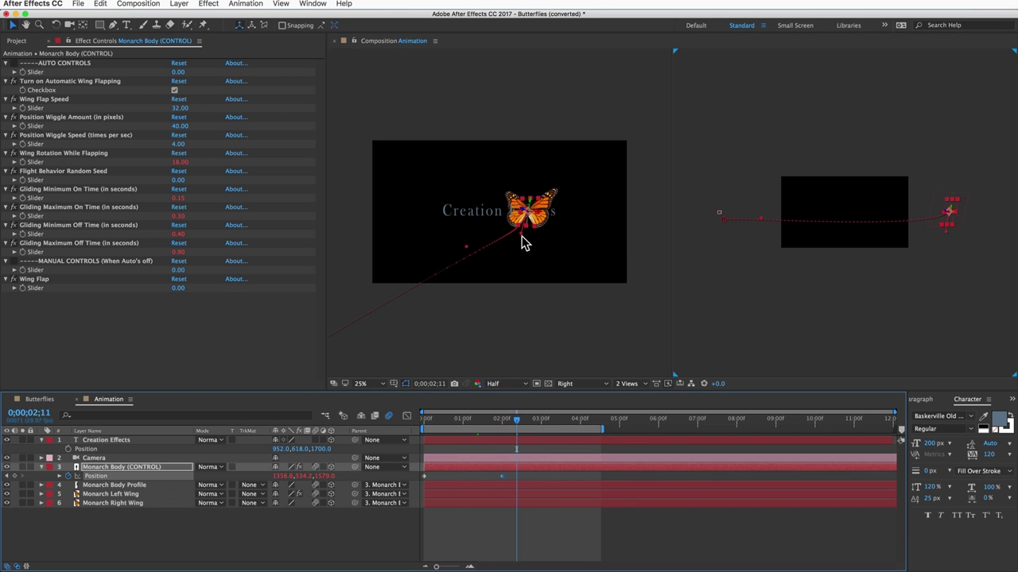
pyautogui.moveTo(523, 242); pyautogui.dragTo(527, 245)
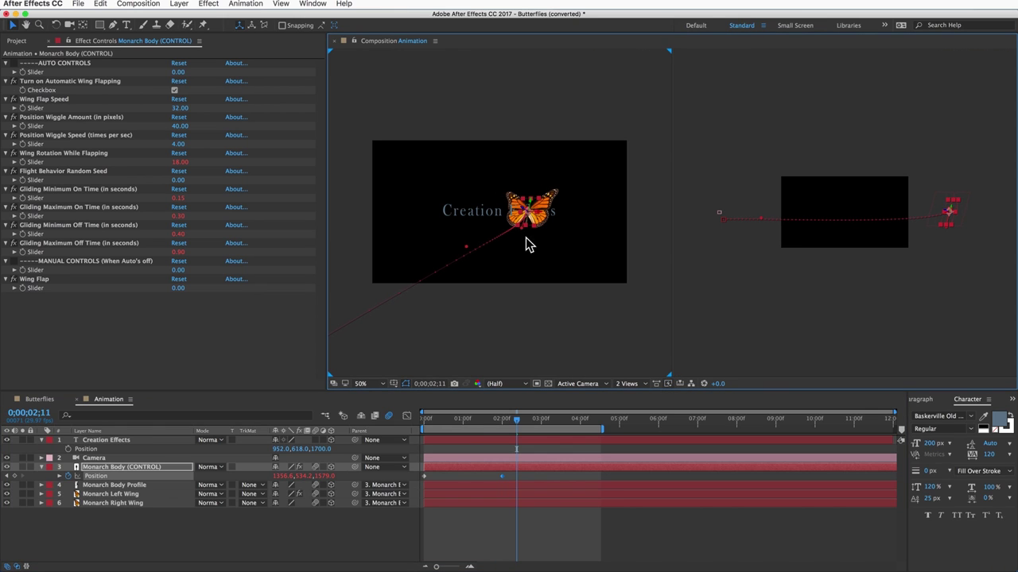
# Add three Pen-tool vertices to the motion path and drag them into a wavy curve
pyautogui.click(116, 25)
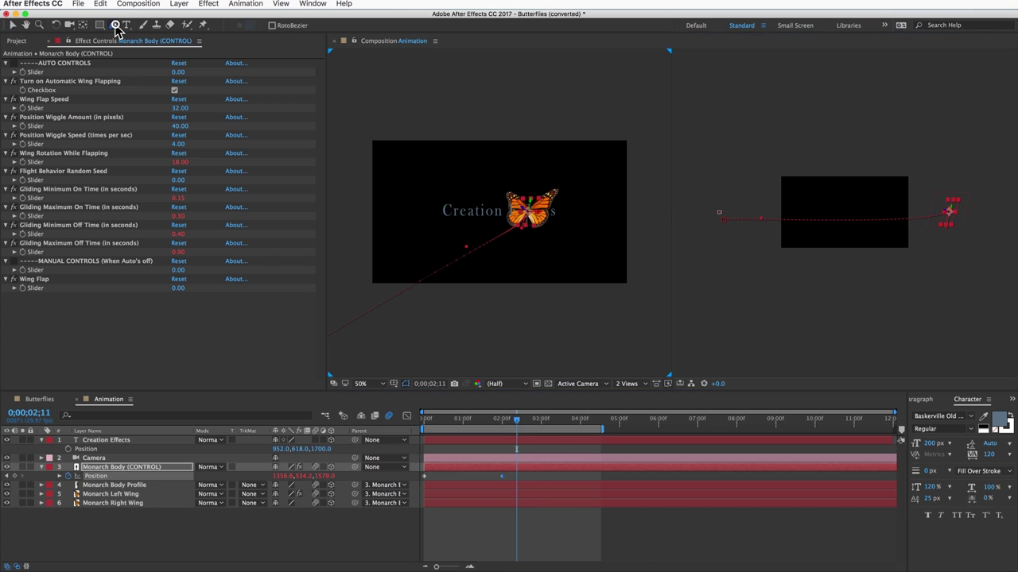
pyautogui.click(916, 222)
pyautogui.click(911, 220)
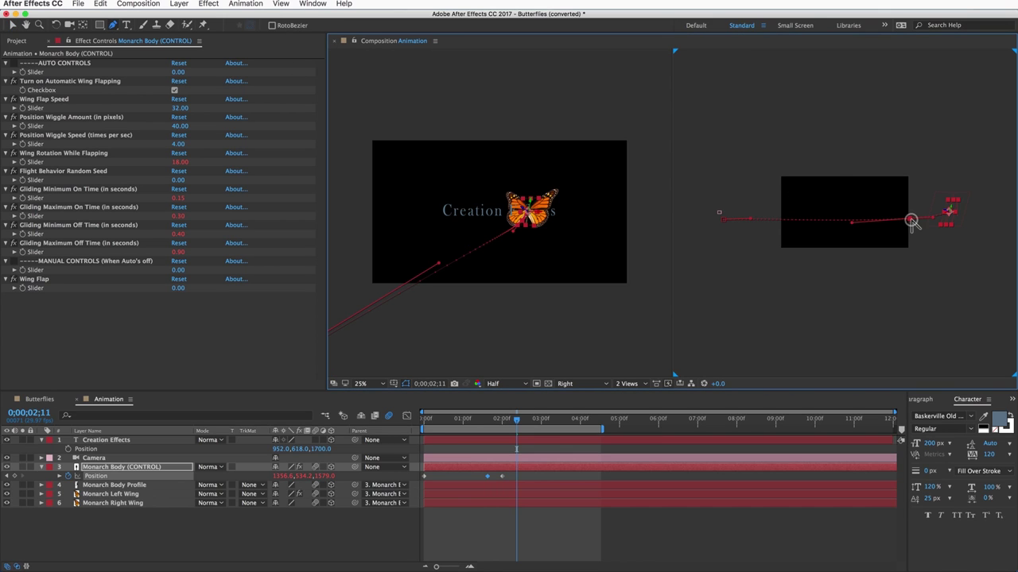
pyautogui.click(822, 220)
pyautogui.press('v')
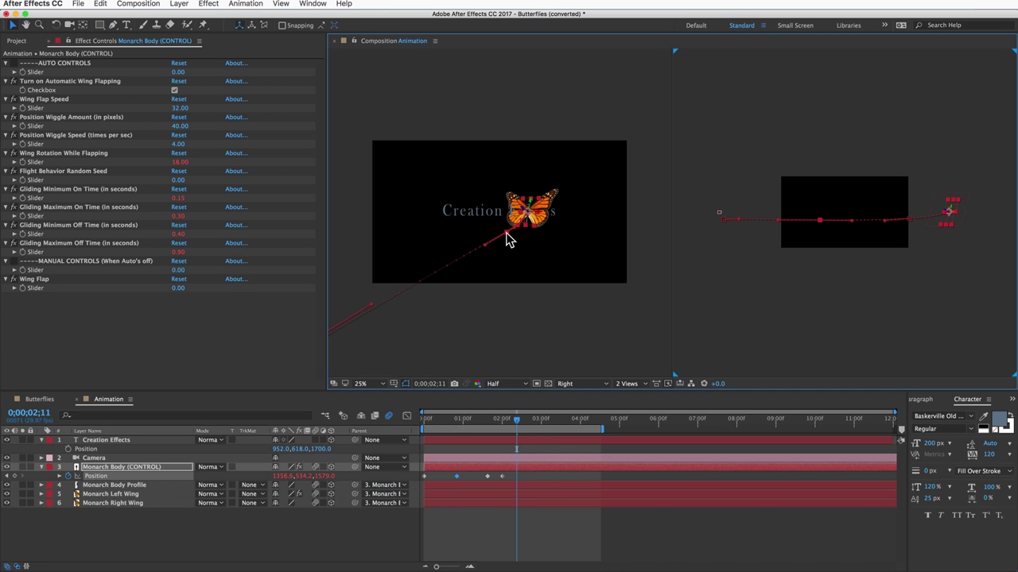
pyautogui.moveTo(507, 239)
pyautogui.mouseDown()
pyautogui.moveTo(535, 246)
pyautogui.moveTo(430, 236)
pyautogui.mouseUp()
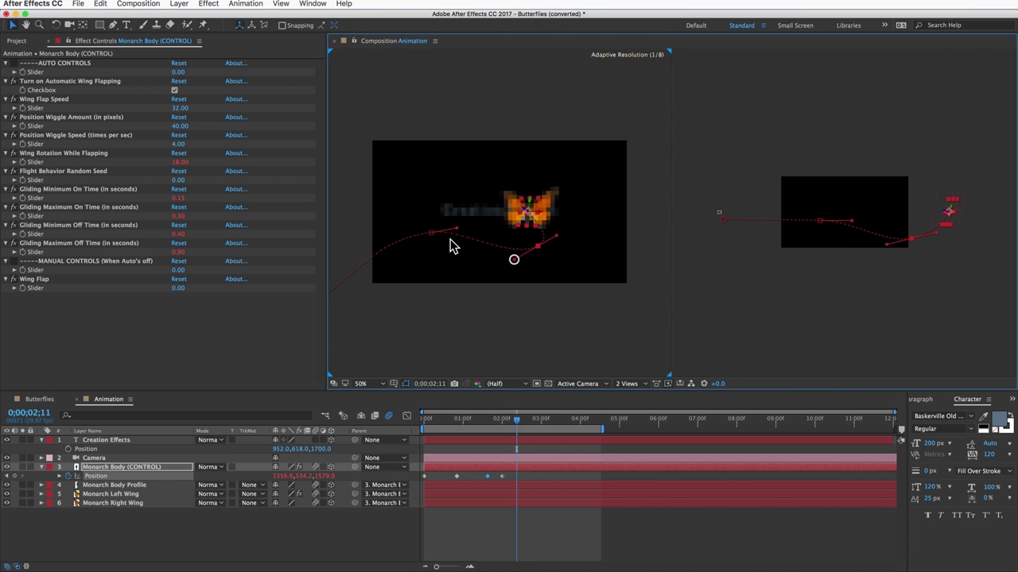
pyautogui.moveTo(513, 257)
pyautogui.mouseDown()
pyautogui.moveTo(430, 239)
pyautogui.moveTo(385, 256)
pyautogui.mouseUp()
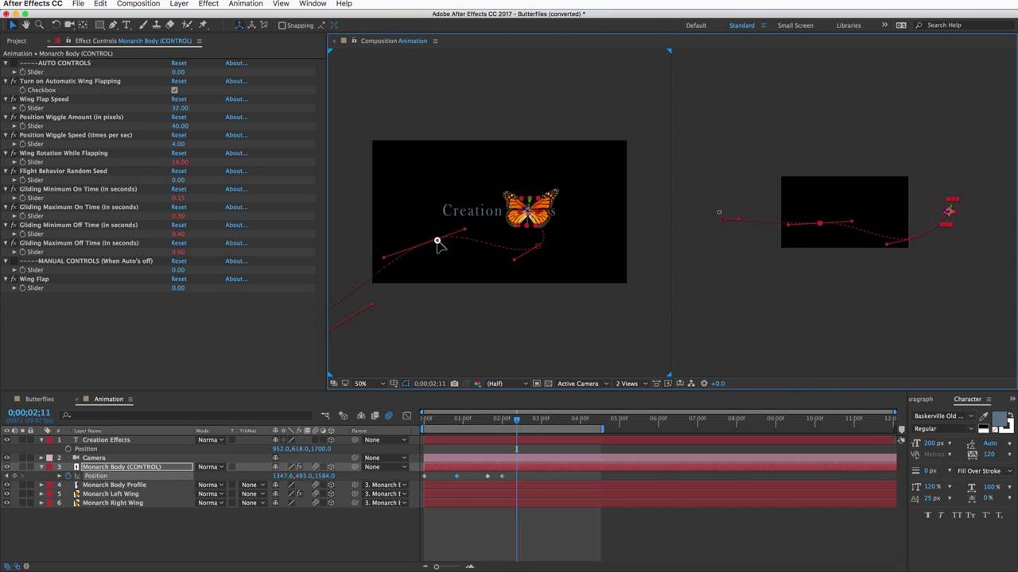
pyautogui.moveTo(516, 419); pyautogui.dragTo(429, 424)
# Preview the flight, then reselect the butterfly body and nudge a path point
pyautogui.click(504, 515)
pyautogui.press('space')
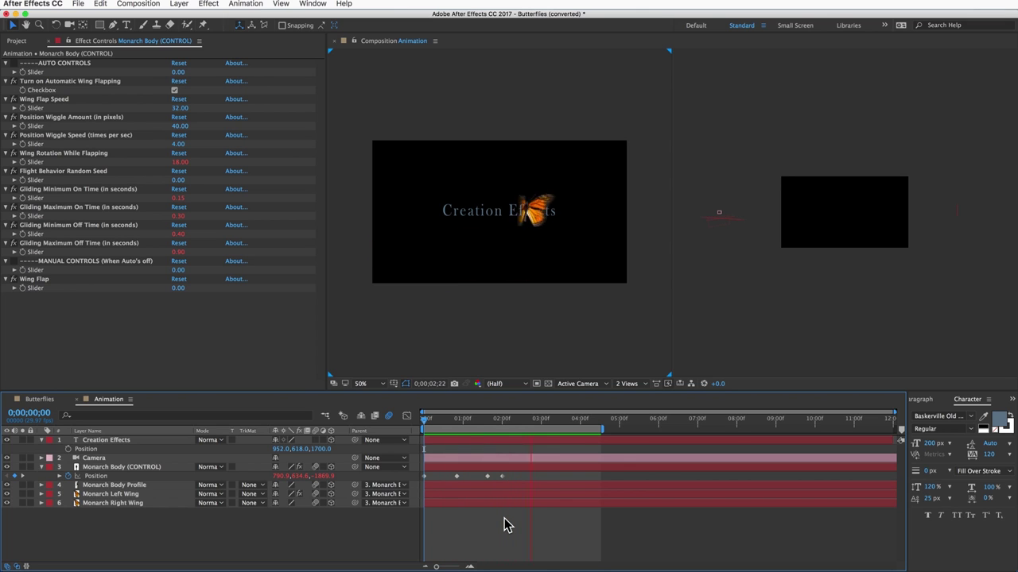
pyautogui.press('space')
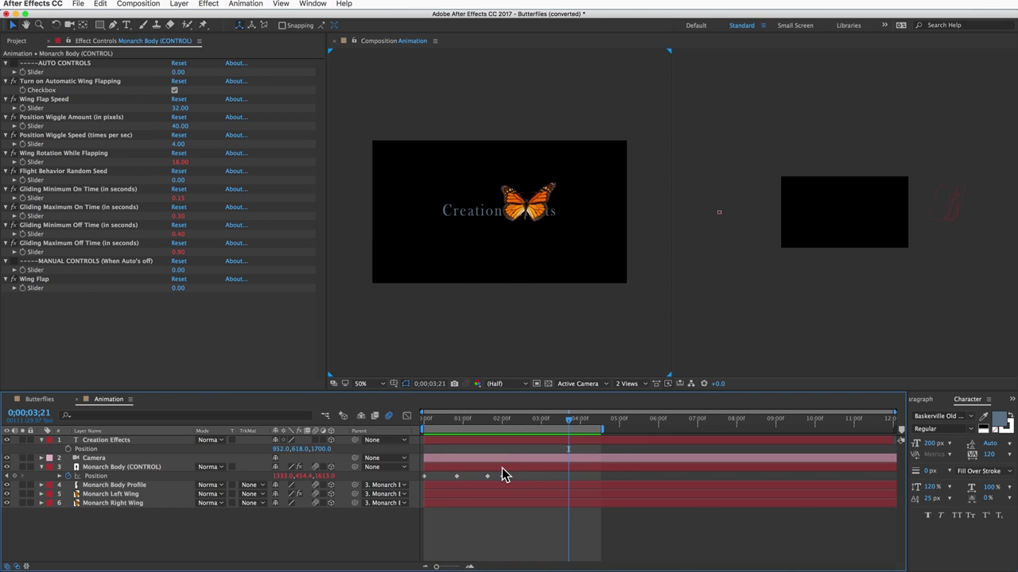
pyautogui.click(502, 468)
pyautogui.moveTo(541, 254)
pyautogui.mouseDown()
pyautogui.moveTo(523, 251)
pyautogui.moveTo(537, 252)
pyautogui.mouseUp()
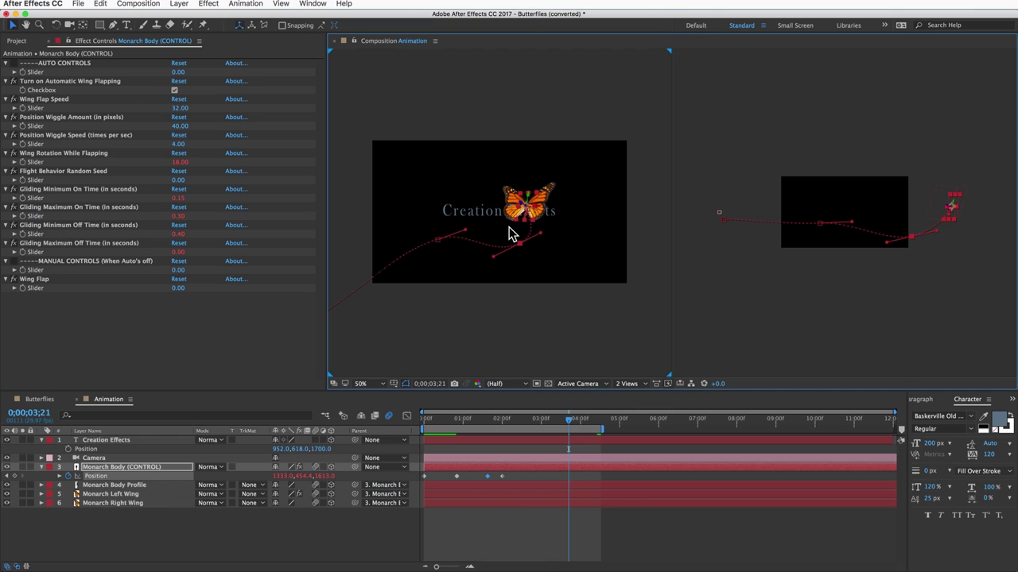
# Uncheck Turn on Automatic Wing Flapping on Monarch Body (CONTROL) at 0;00;02;01
pyautogui.click(175, 469)
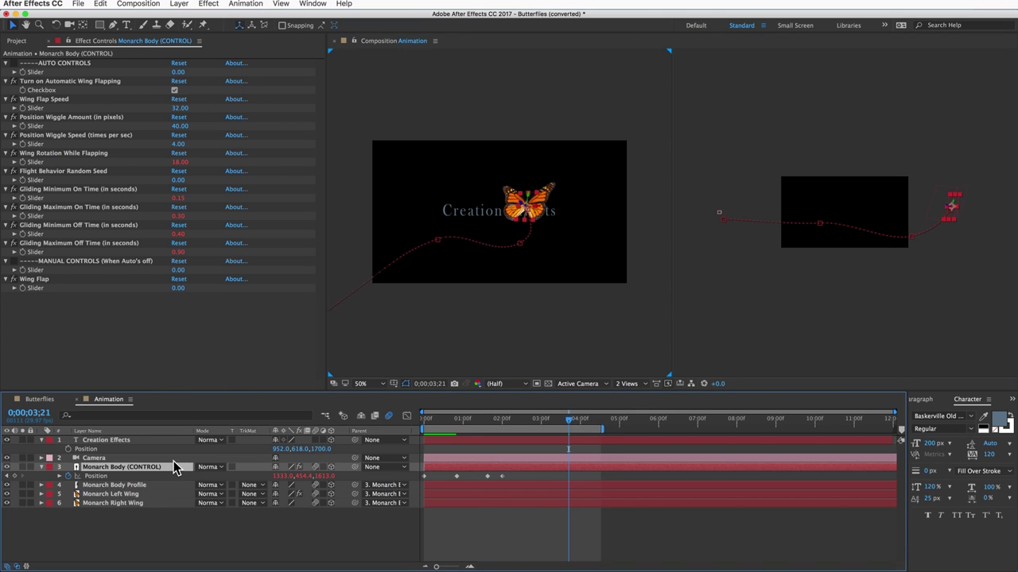
pyautogui.click(58, 83)
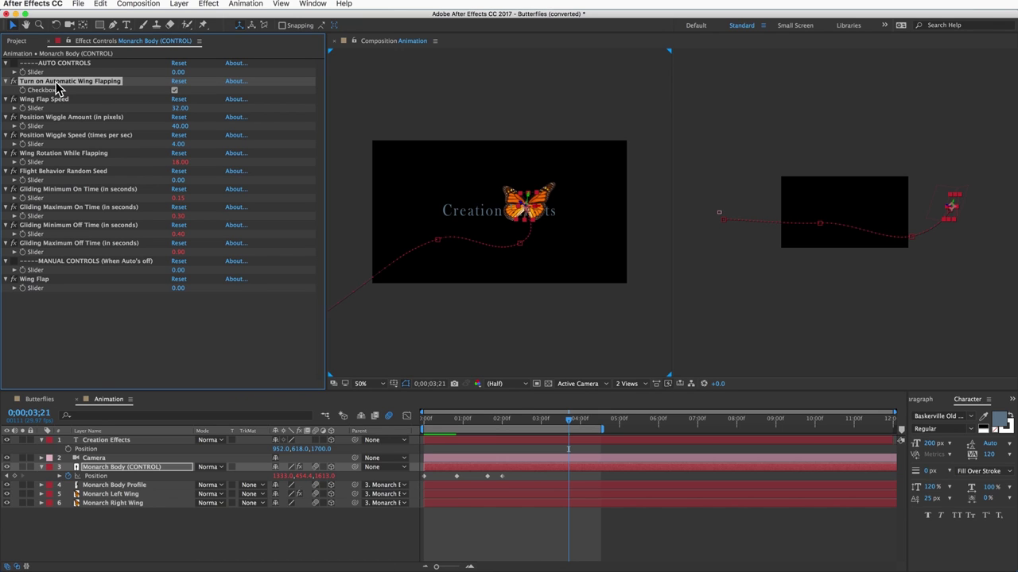
pyautogui.moveTo(513, 423); pyautogui.dragTo(502, 425)
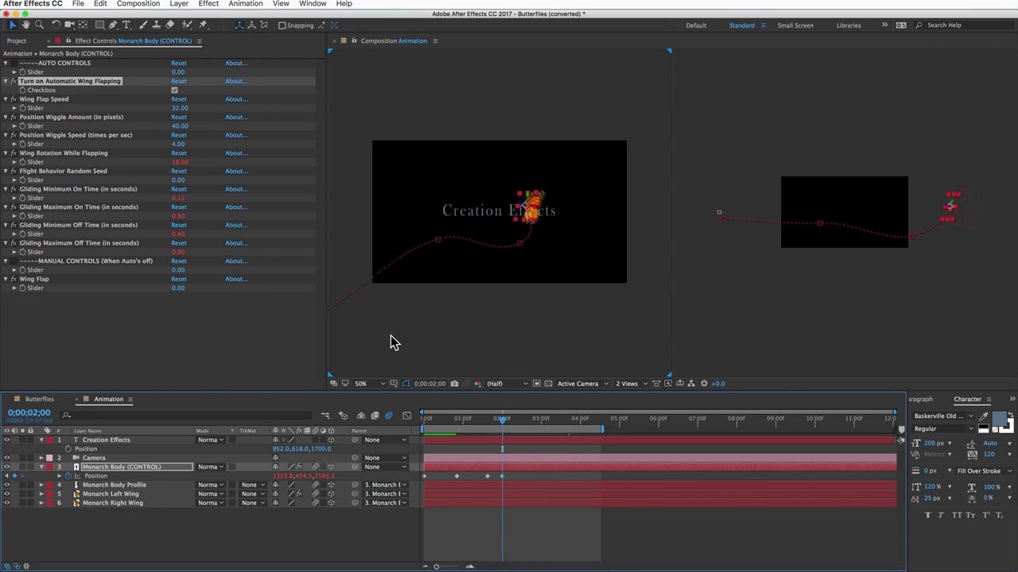
pyautogui.click(22, 90)
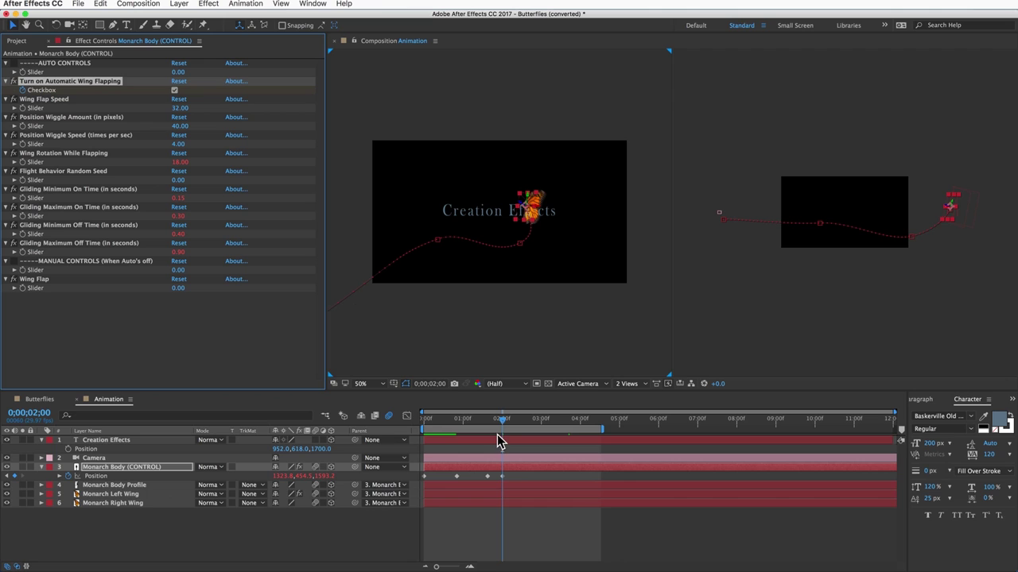
pyautogui.click(504, 420)
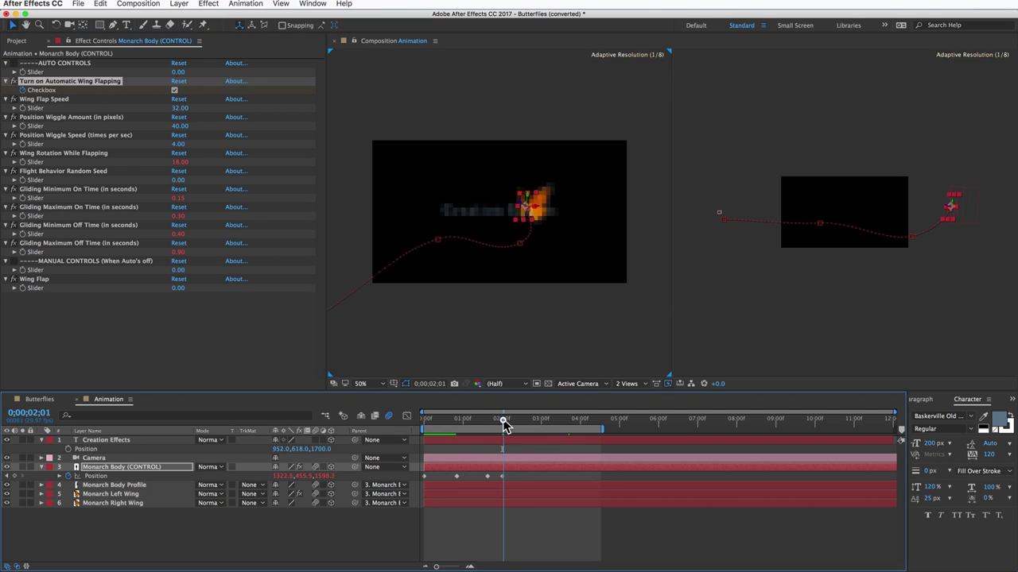
pyautogui.click(174, 90)
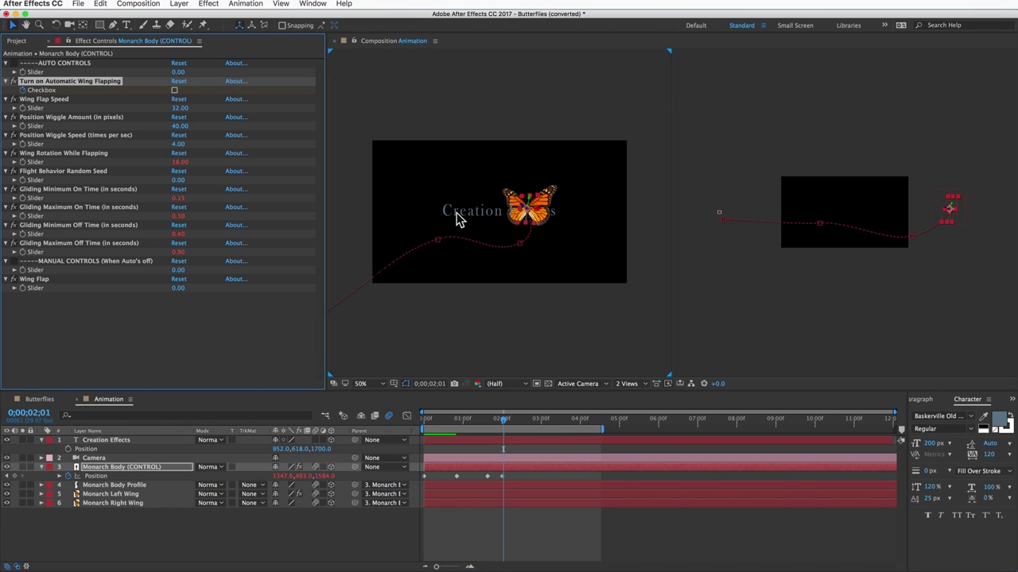
# Enter 0 for the Monarch's Position Wiggle Amount in Effect Controls at 0;00;02;01
pyautogui.click(101, 117)
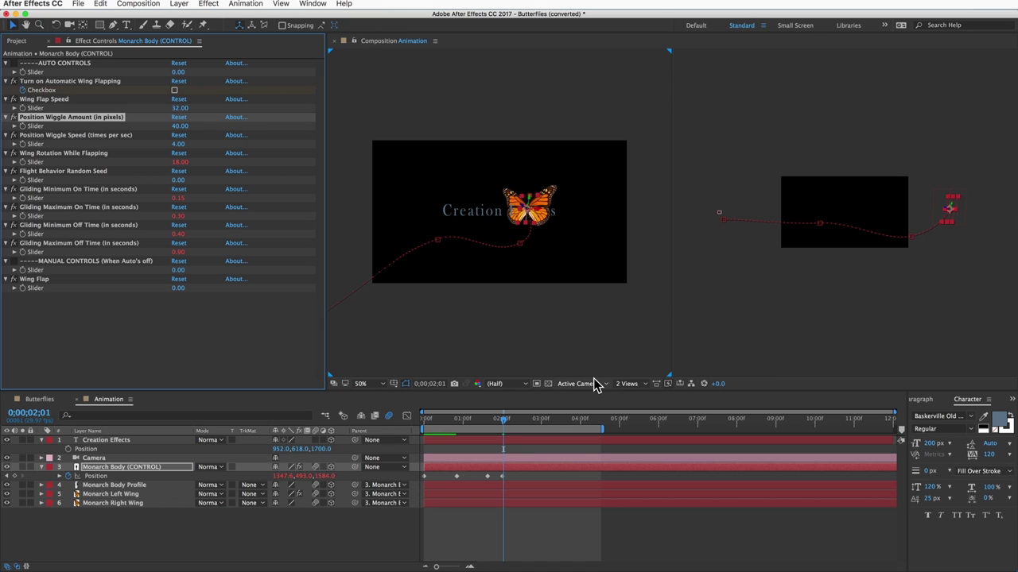
pyautogui.moveTo(503, 420); pyautogui.dragTo(492, 425)
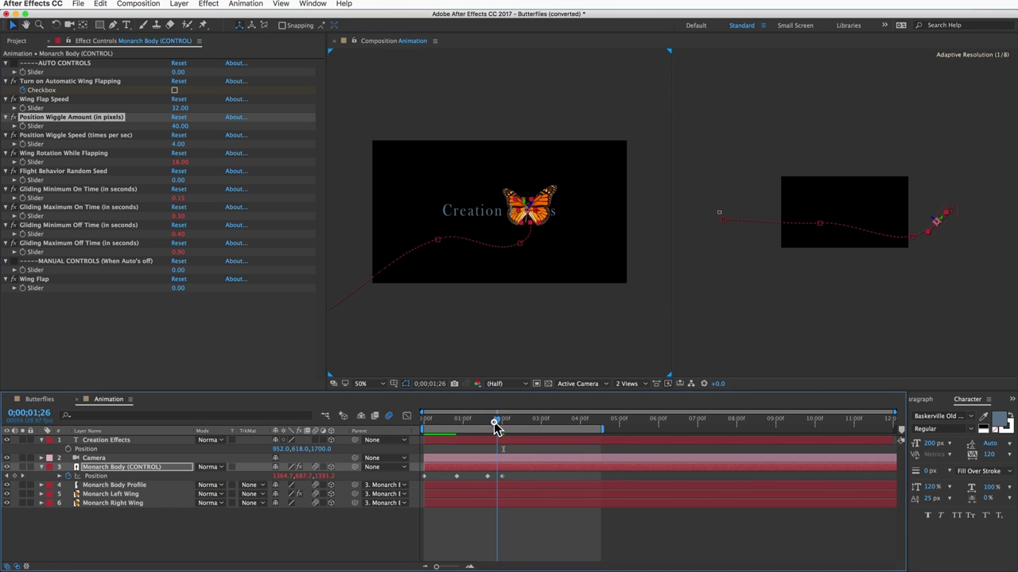
pyautogui.click(21, 123)
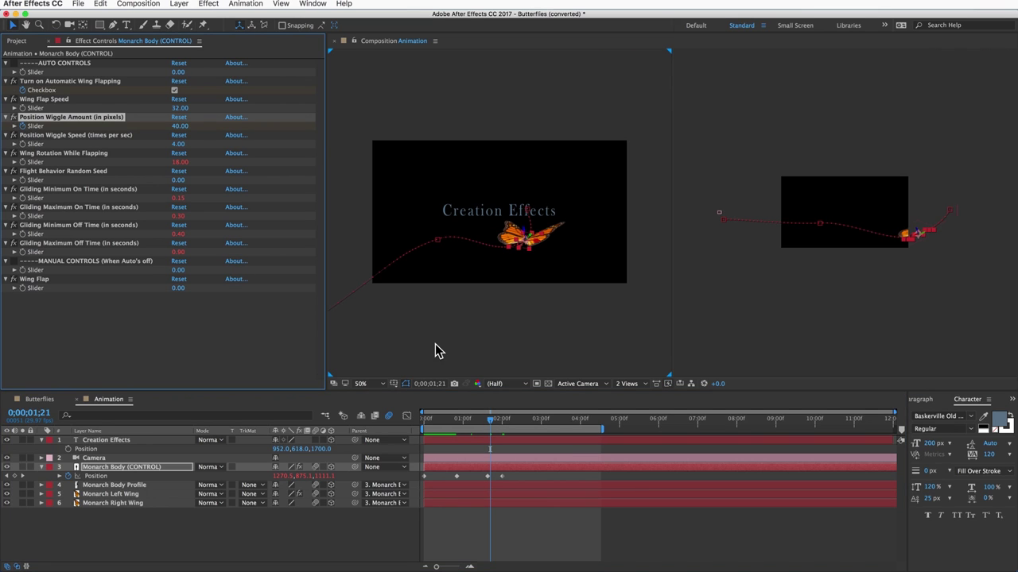
pyautogui.moveTo(492, 426); pyautogui.dragTo(503, 428)
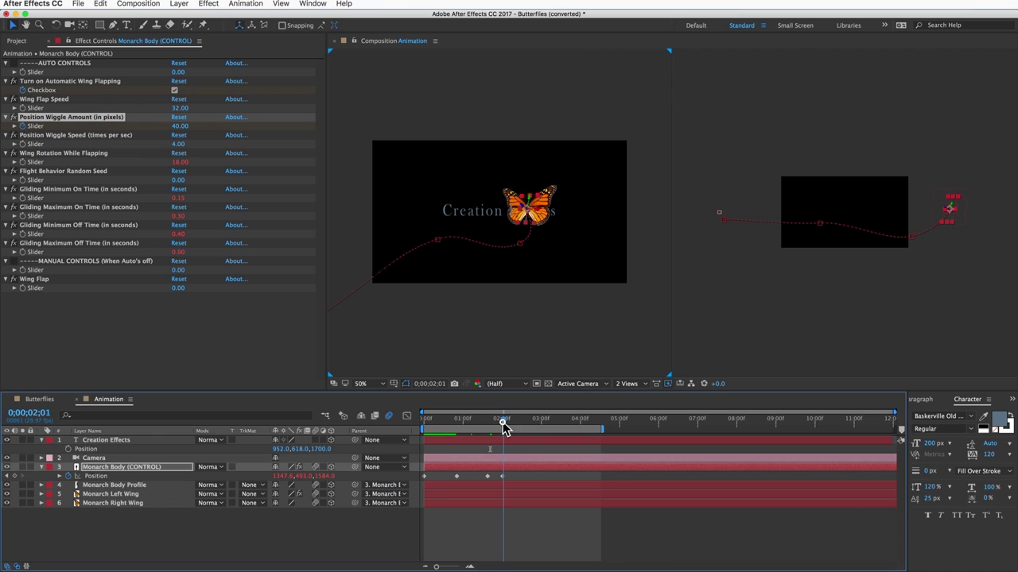
pyautogui.click(178, 127)
pyautogui.write('0')
pyautogui.press('Return')
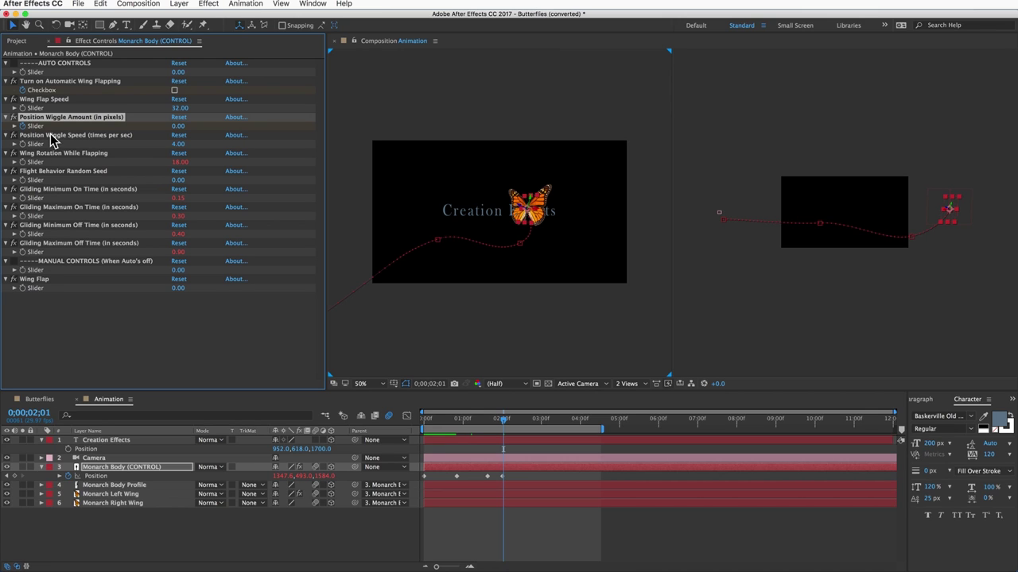
pyautogui.click(43, 100)
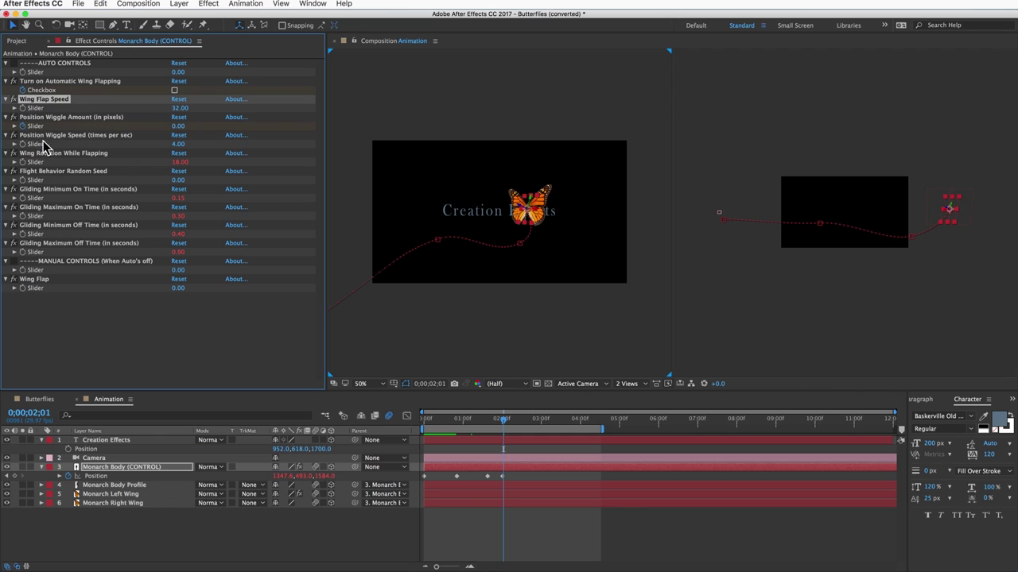
pyautogui.click(47, 172)
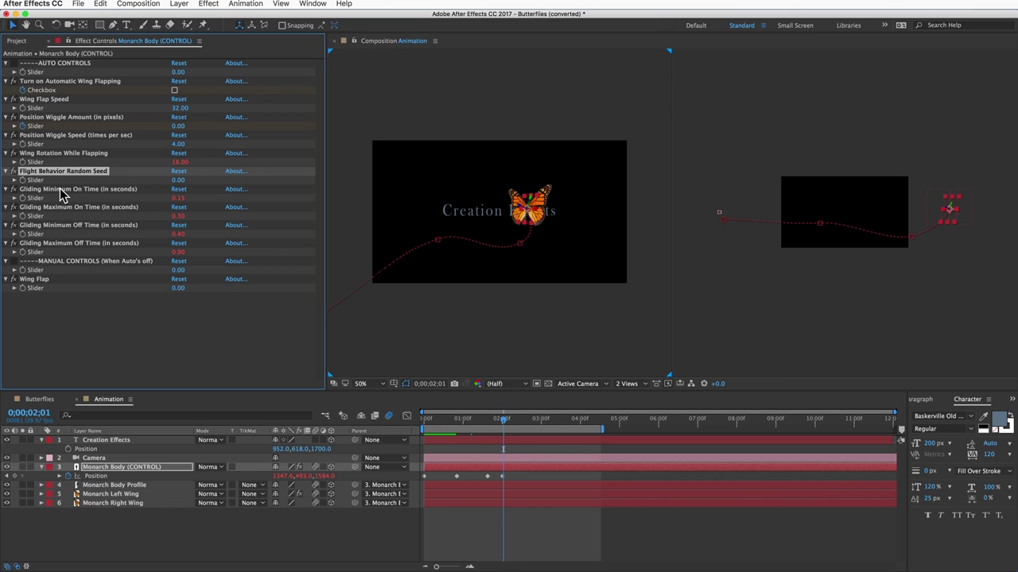
pyautogui.click(62, 191)
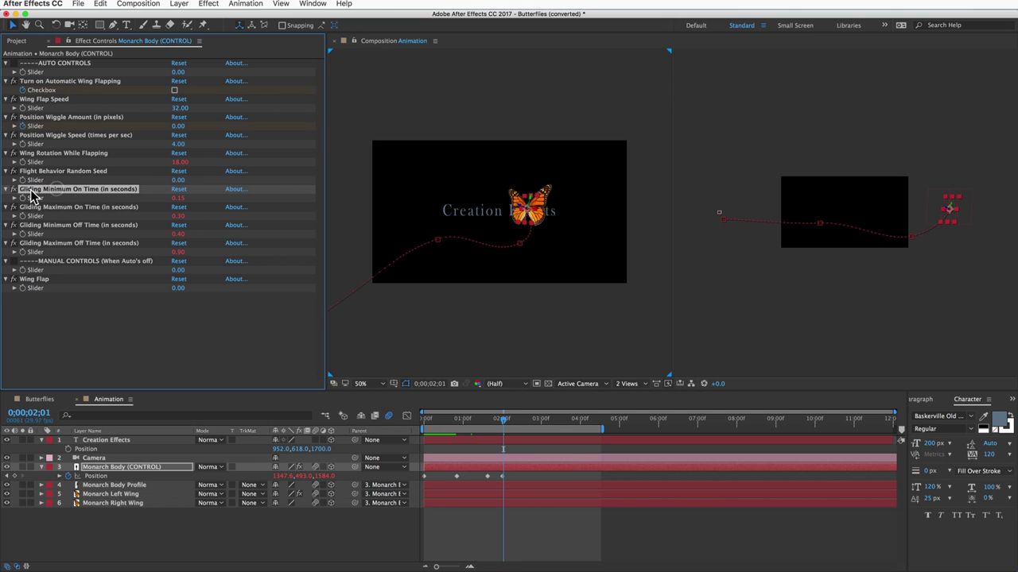
pyautogui.keyDown('shift'); pyautogui.click(34, 247); pyautogui.keyUp('shift')
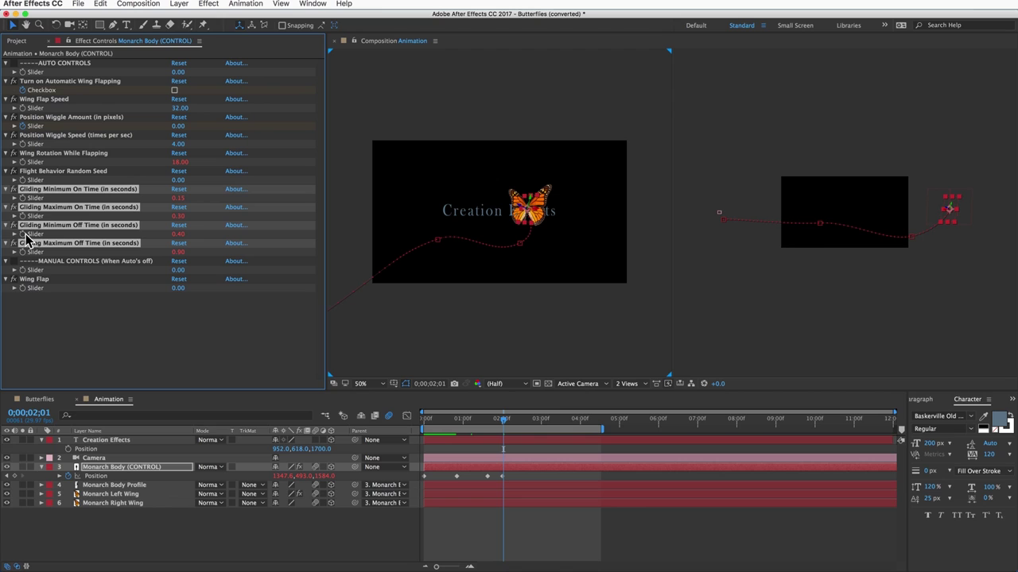
pyautogui.click(124, 82)
pyautogui.click(84, 82)
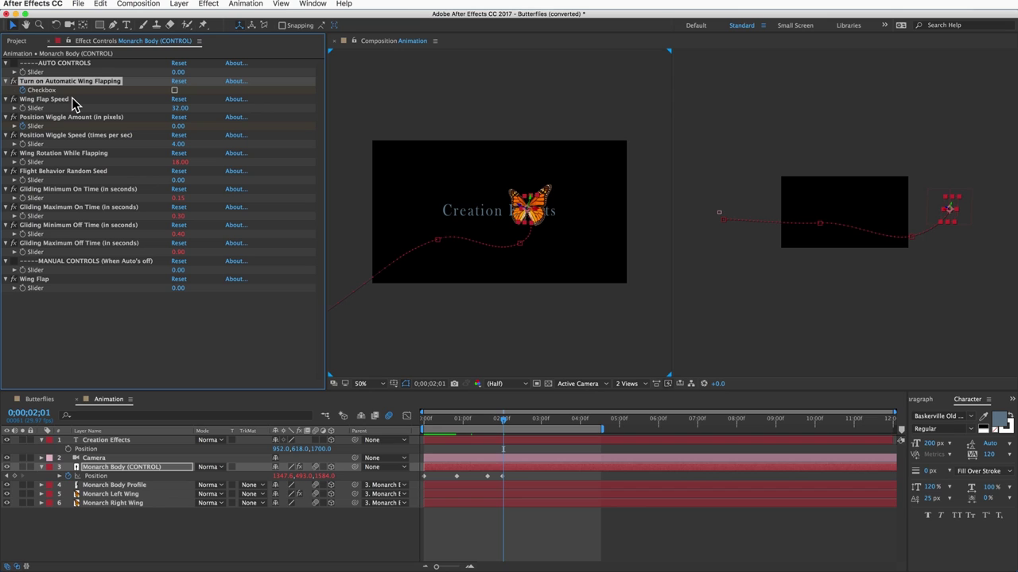
pyautogui.click(36, 280)
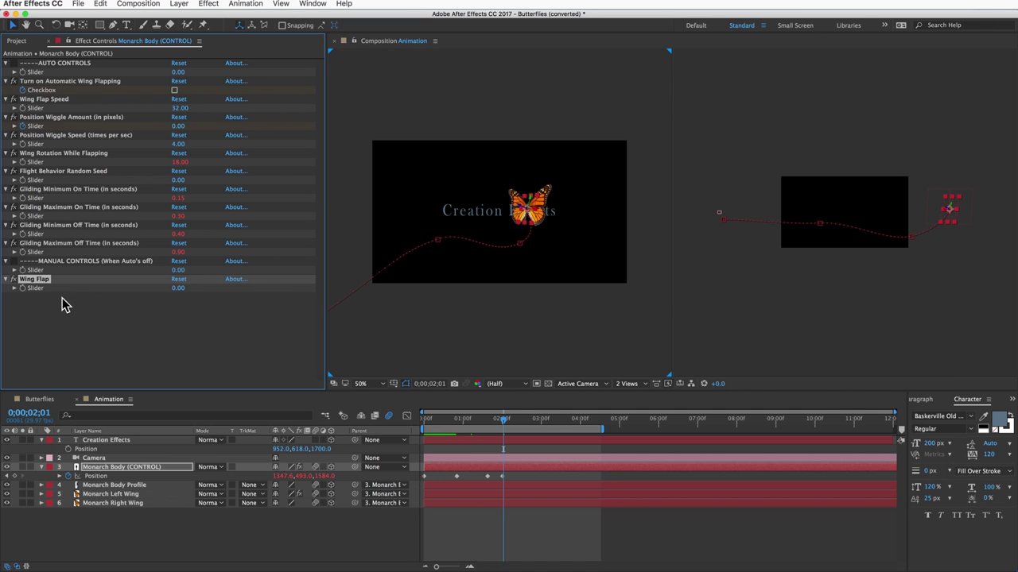
# Scrub the Wing Flap slider in Effect Controls to -79.00, folding the wings upward
pyautogui.moveTo(178, 287)
pyautogui.mouseDown()
pyautogui.moveTo(230, 293)
pyautogui.moveTo(147, 292)
pyautogui.mouseUp()
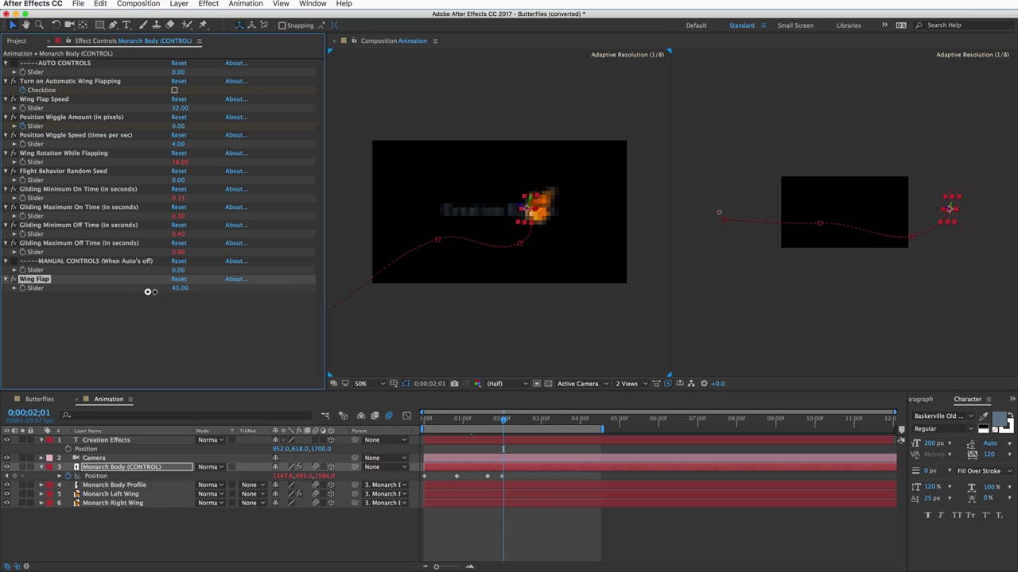
pyautogui.moveTo(148, 291); pyautogui.dragTo(98, 302)
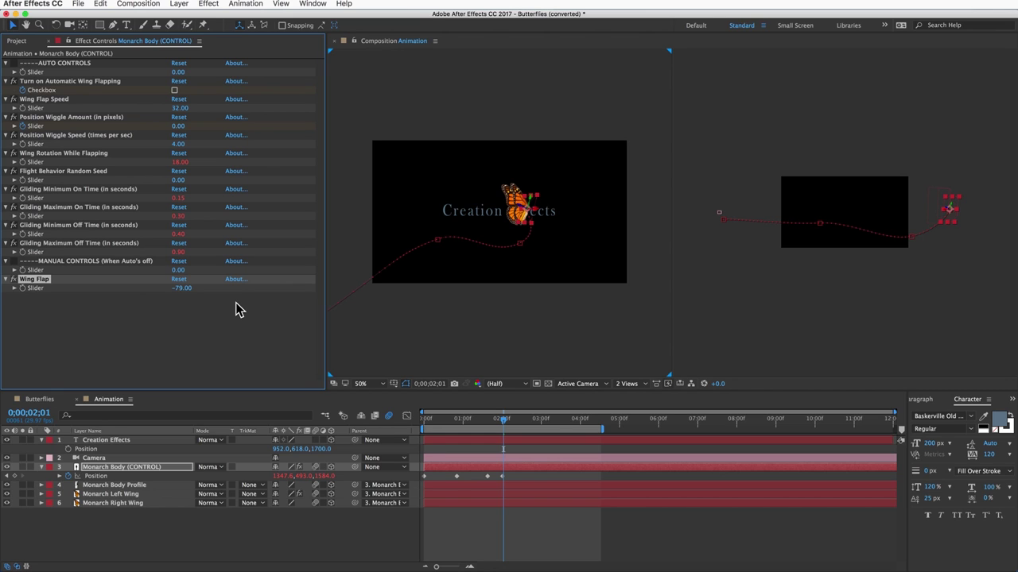
pyautogui.click(502, 477)
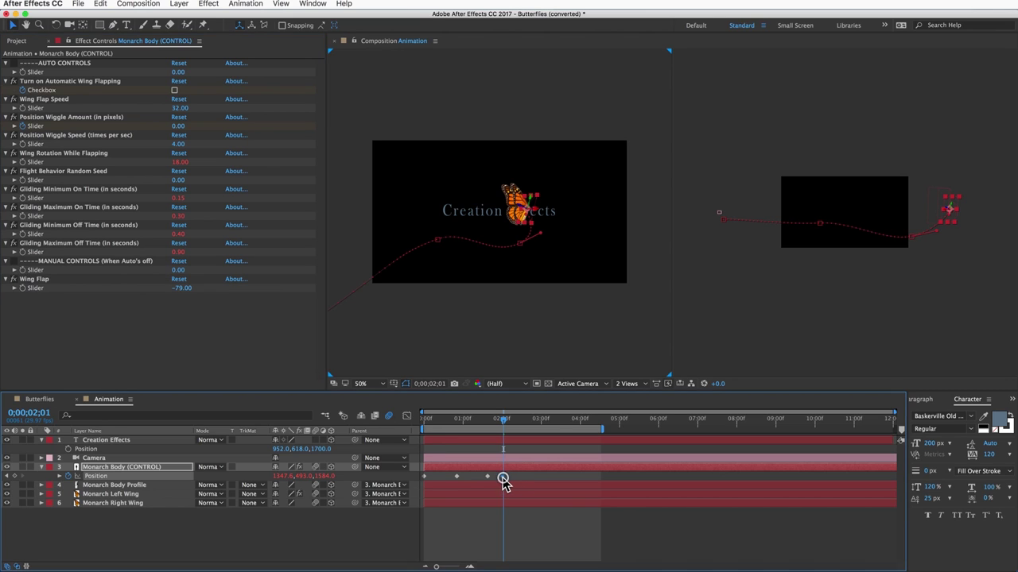
pyautogui.rightClick(502, 476)
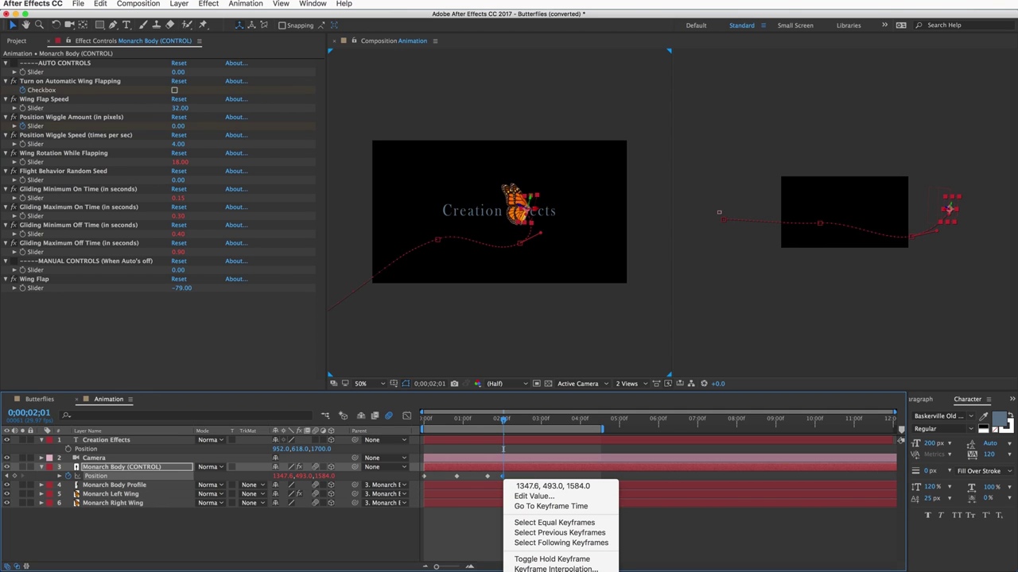
pyautogui.click(449, 524)
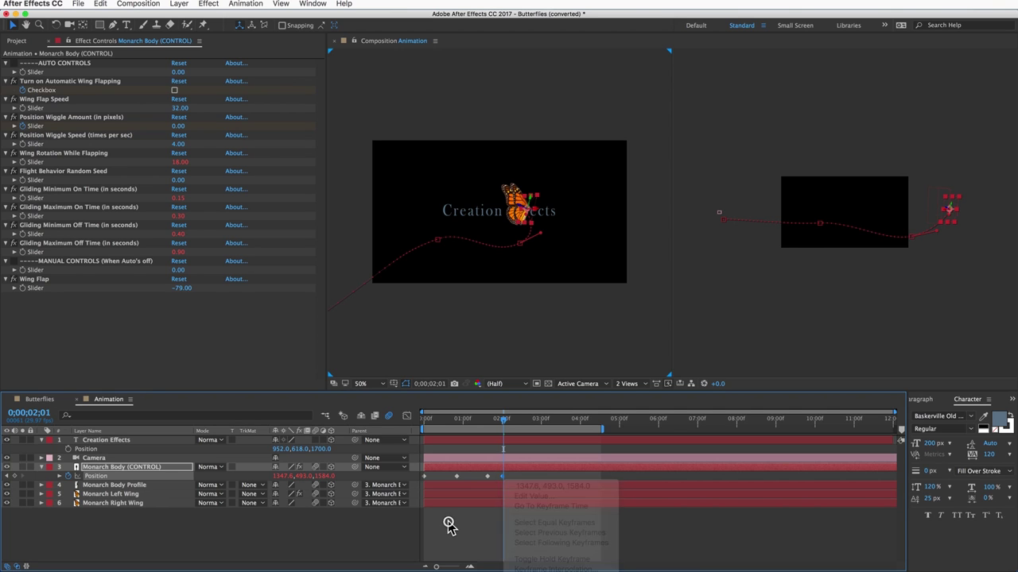